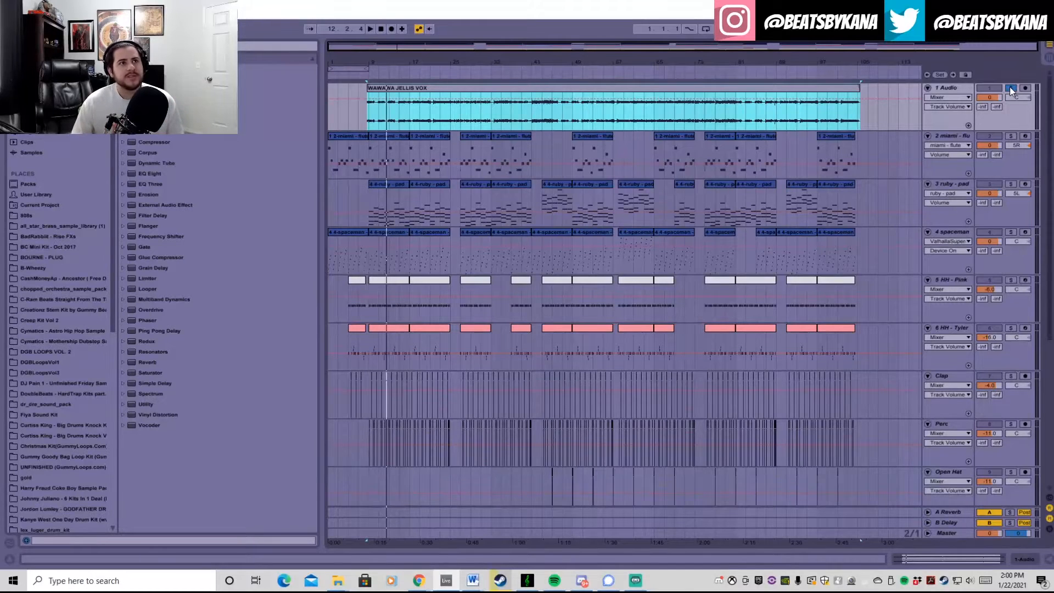
# Step: Unsolo the vocal audio track, solo the miami flute track and show its device chain
pyautogui.click(1010, 87)
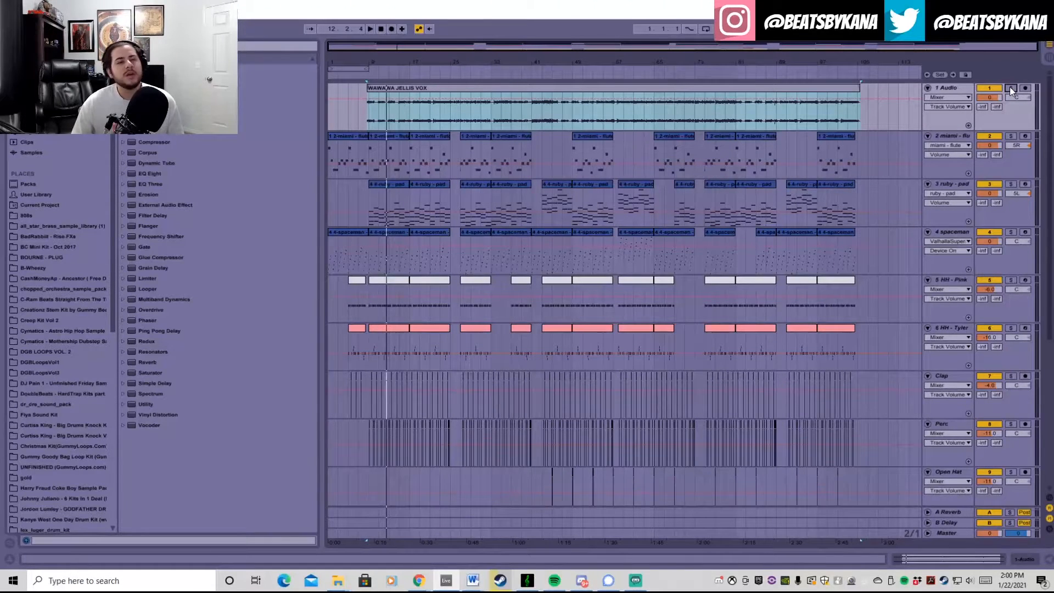
pyautogui.click(1012, 135)
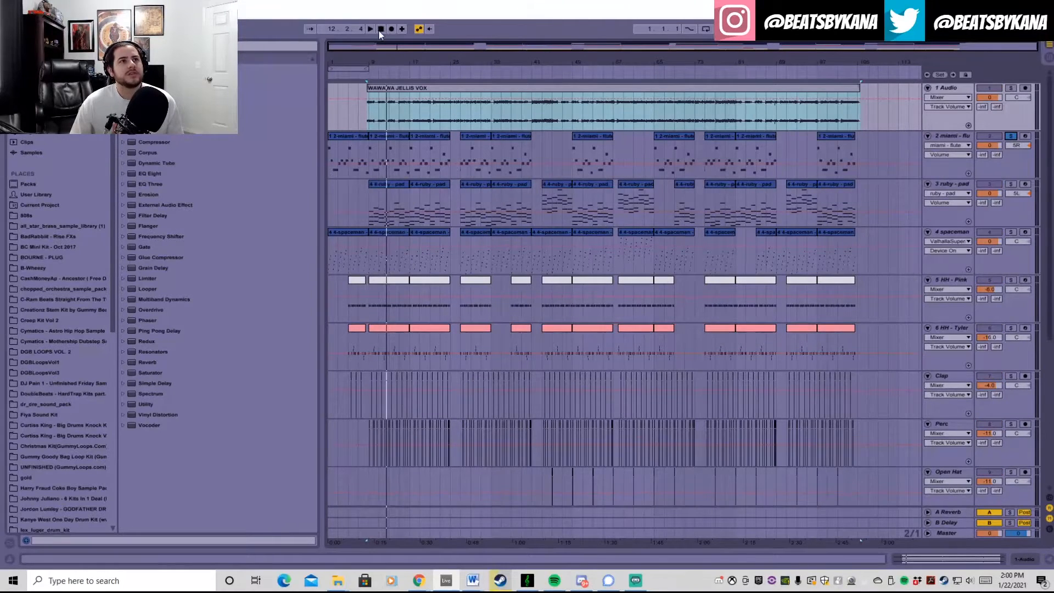
pyautogui.doubleClick(958, 136)
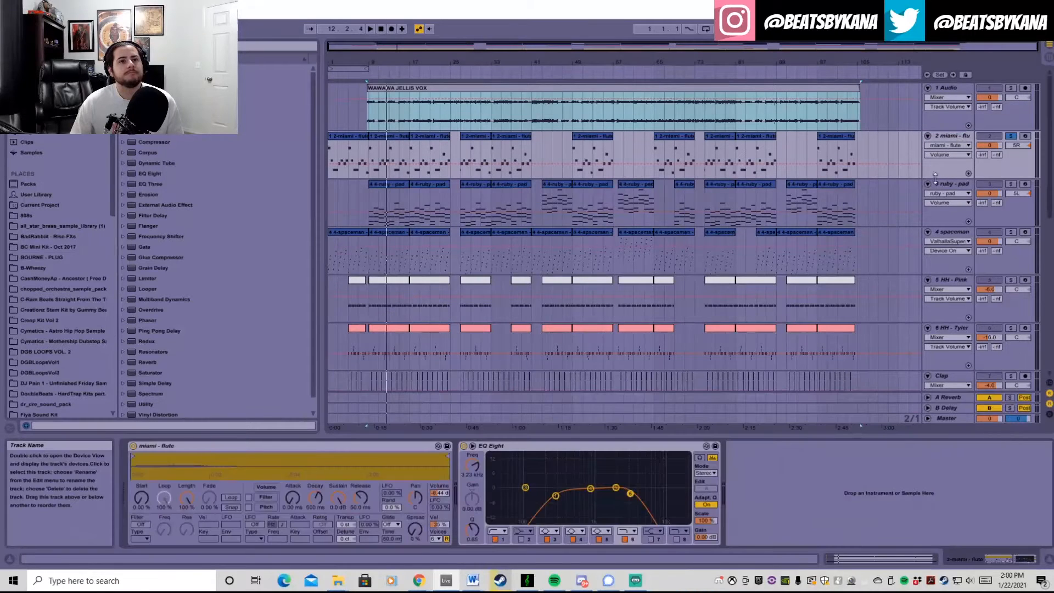
# Step: Open the first miami flute clip in the note editor and play back its melody
pyautogui.click(349, 138)
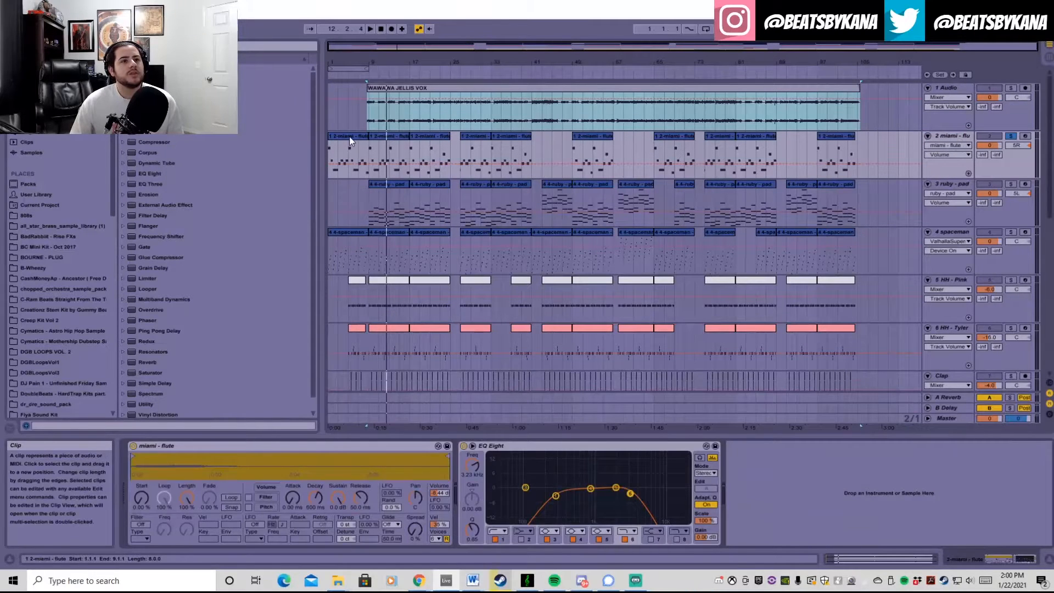
pyautogui.doubleClick(349, 137)
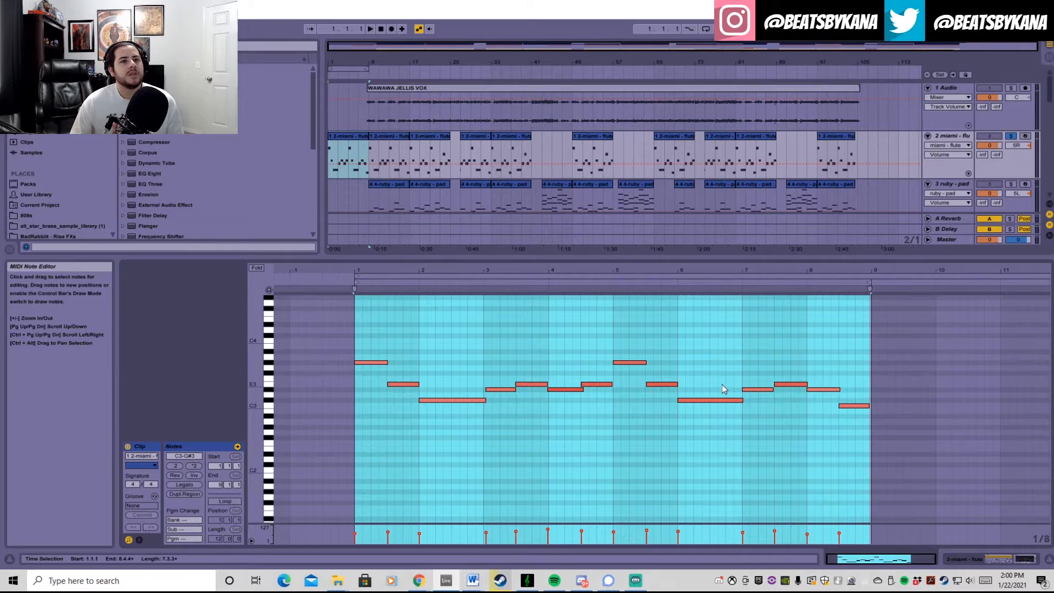
pyautogui.scroll(-1, 517, 137)
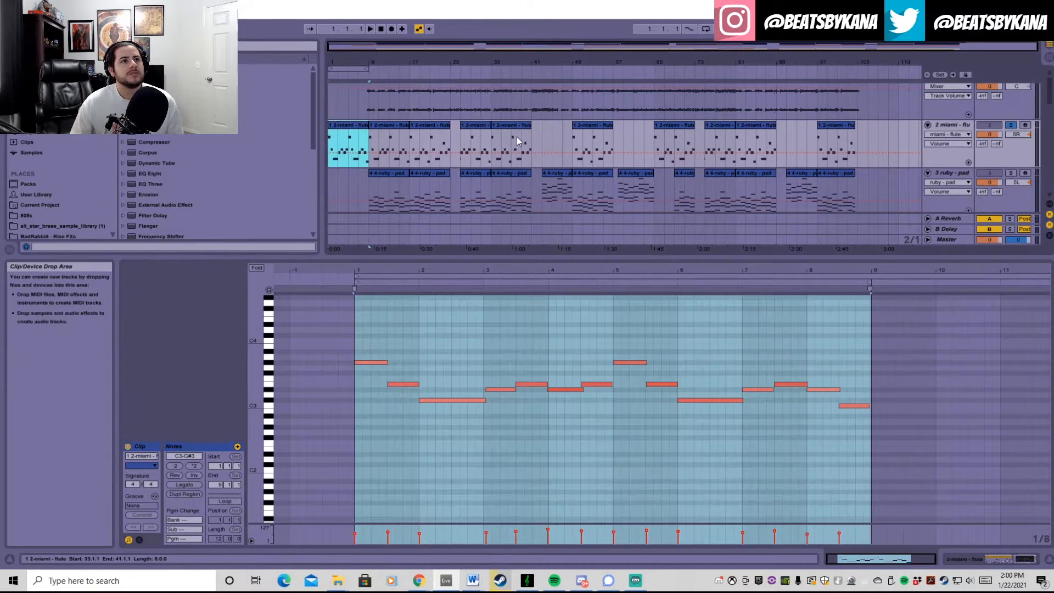
pyautogui.click(788, 323)
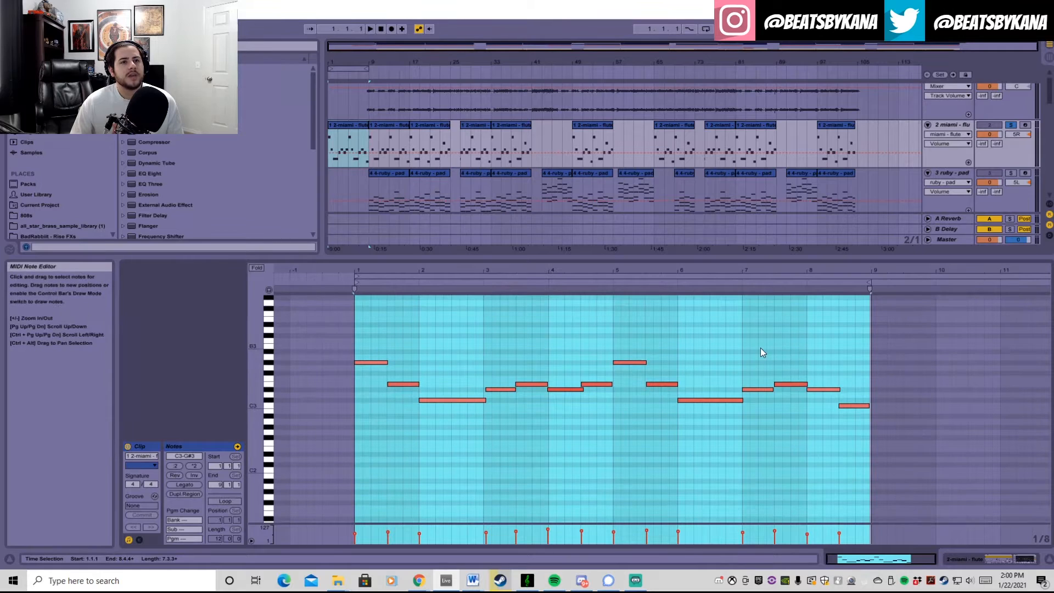
pyautogui.press('space')
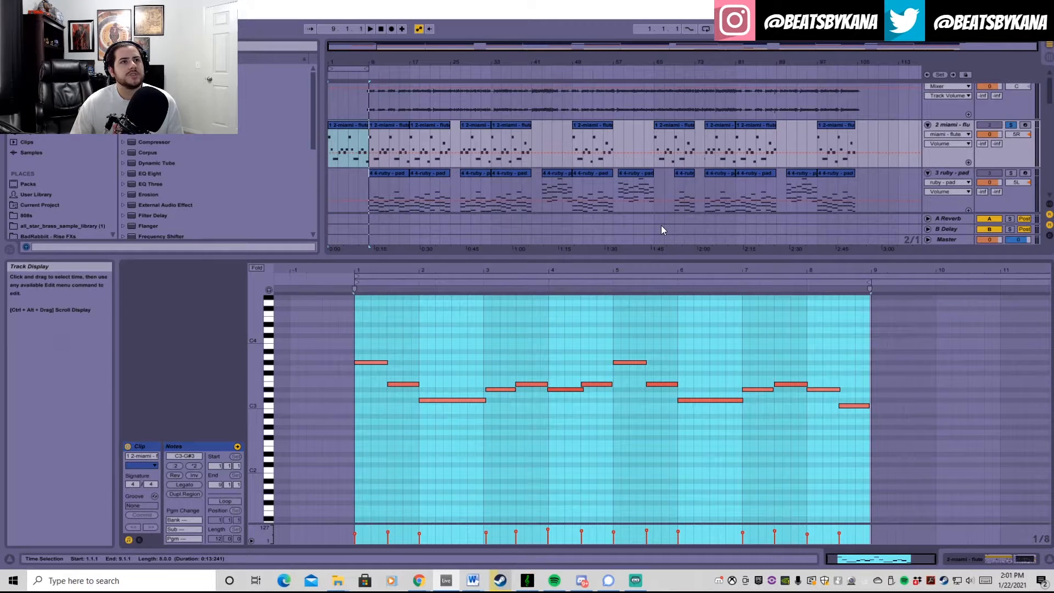
# Step: Solo the ruby pad track and open its first clip in the note editor with note folding turned off
pyautogui.scroll(-1, 858, 164)
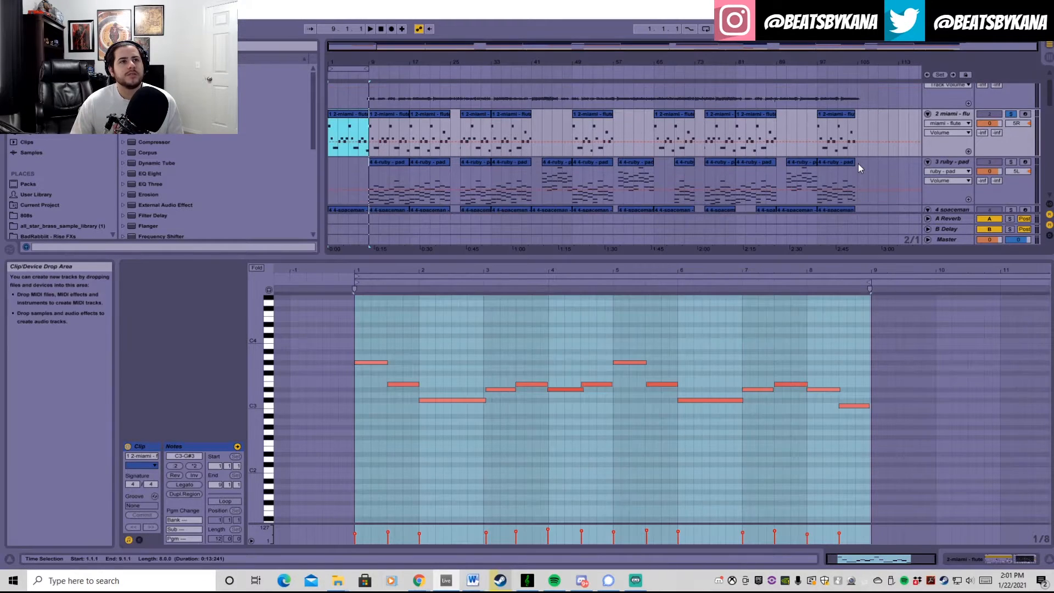
pyautogui.click(1013, 163)
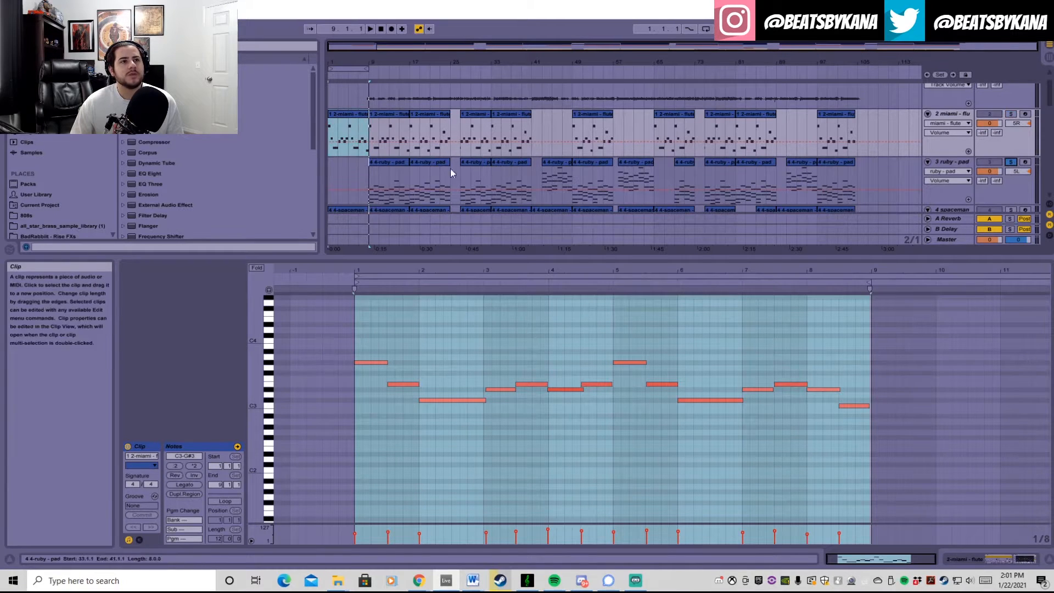
pyautogui.click(397, 161)
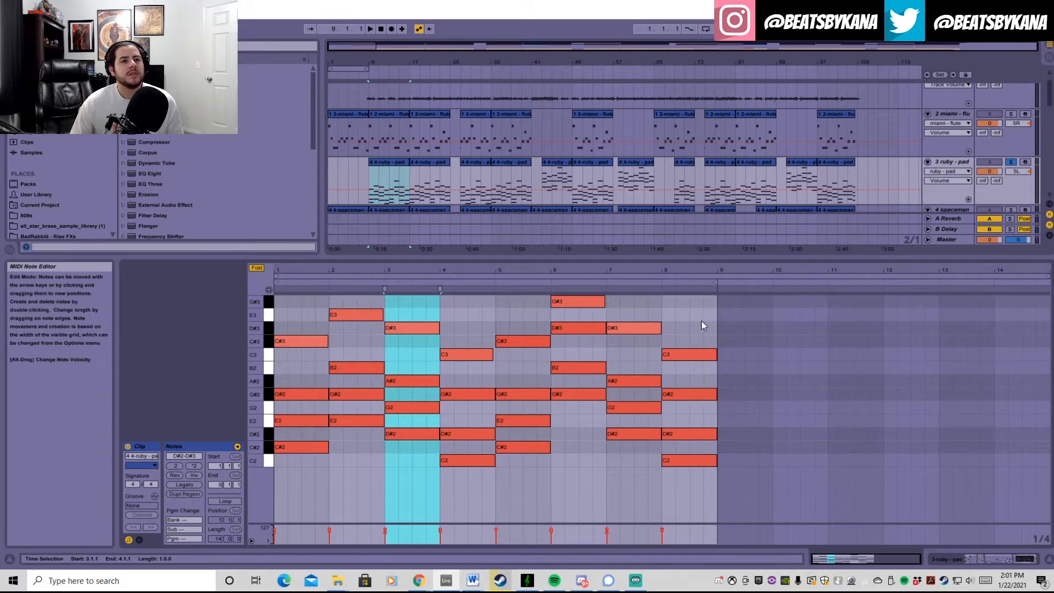
pyautogui.click(257, 267)
pyautogui.scroll(2, 591, 398)
pyautogui.scroll(-1, 598, 393)
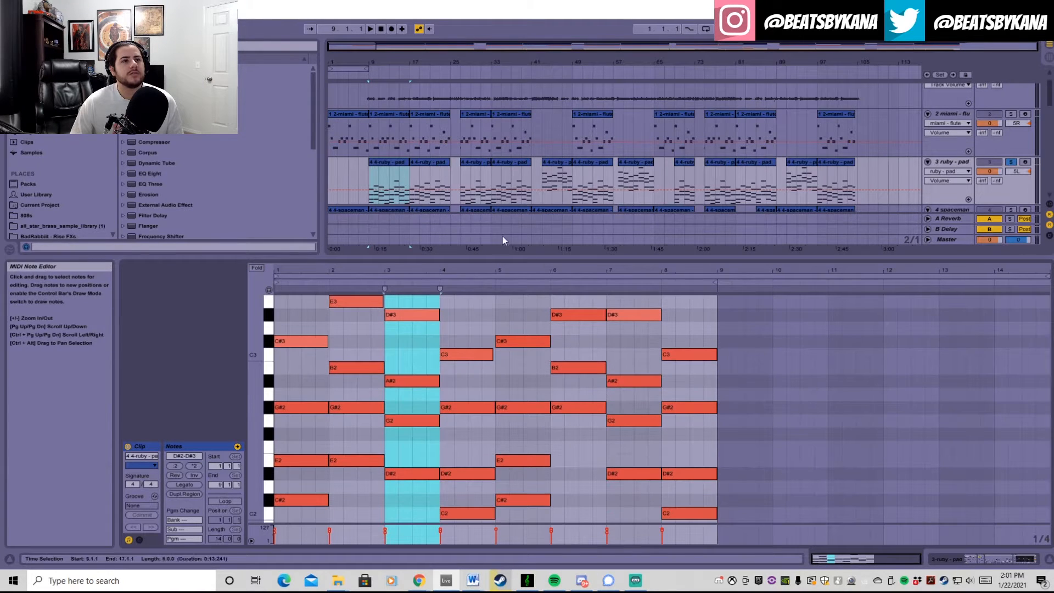
# Step: Play back the ruby pad chords in an enlarged note editor and show the track's device chain
pyautogui.moveTo(479, 256); pyautogui.dragTo(486, 226)
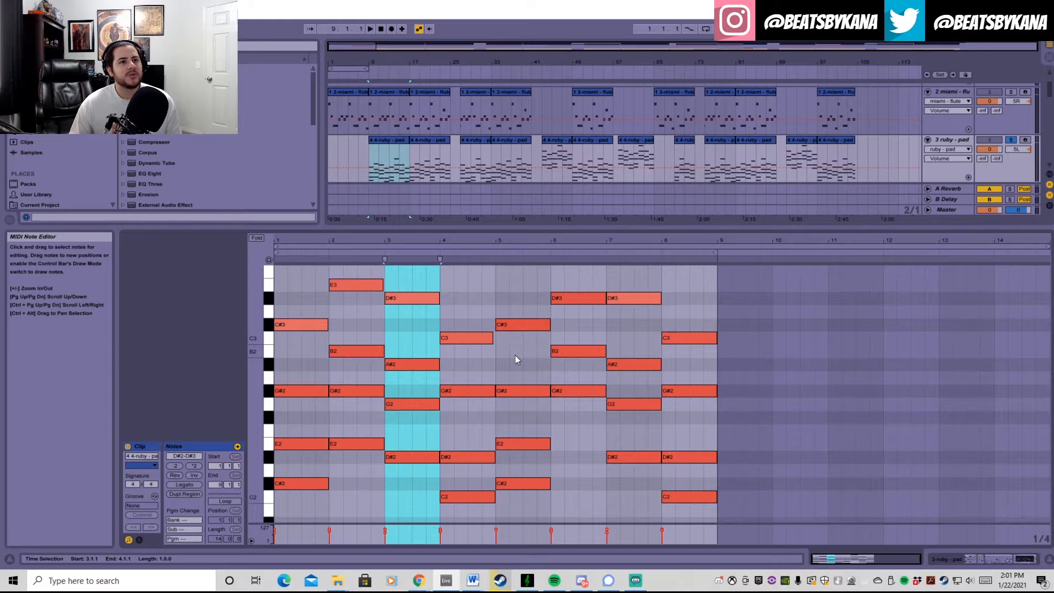
pyautogui.scroll(3, 499, 348)
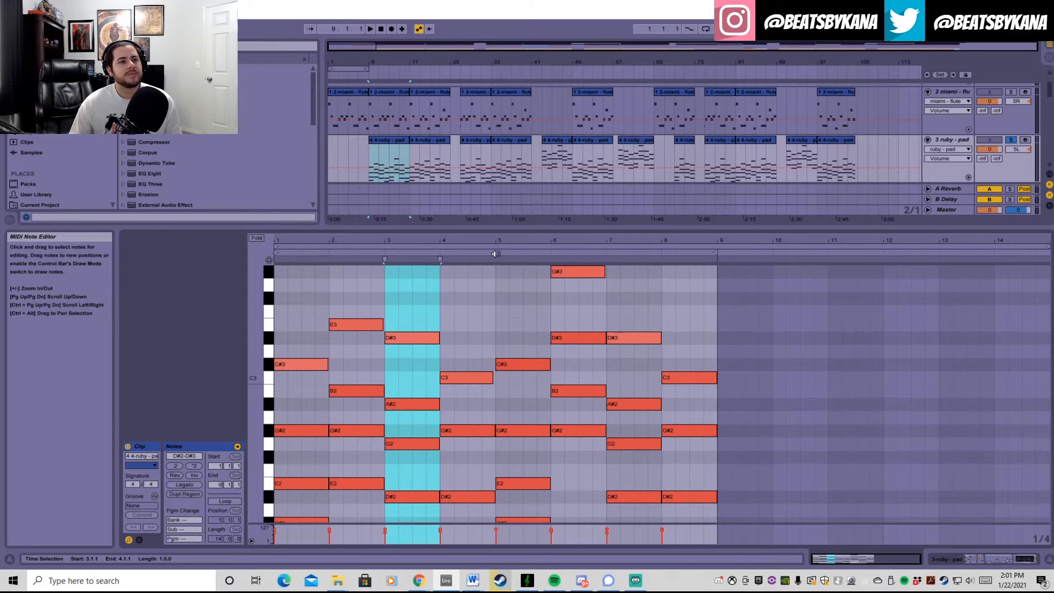
pyautogui.moveTo(476, 226); pyautogui.dragTo(462, 165)
pyautogui.scroll(-1, 486, 307)
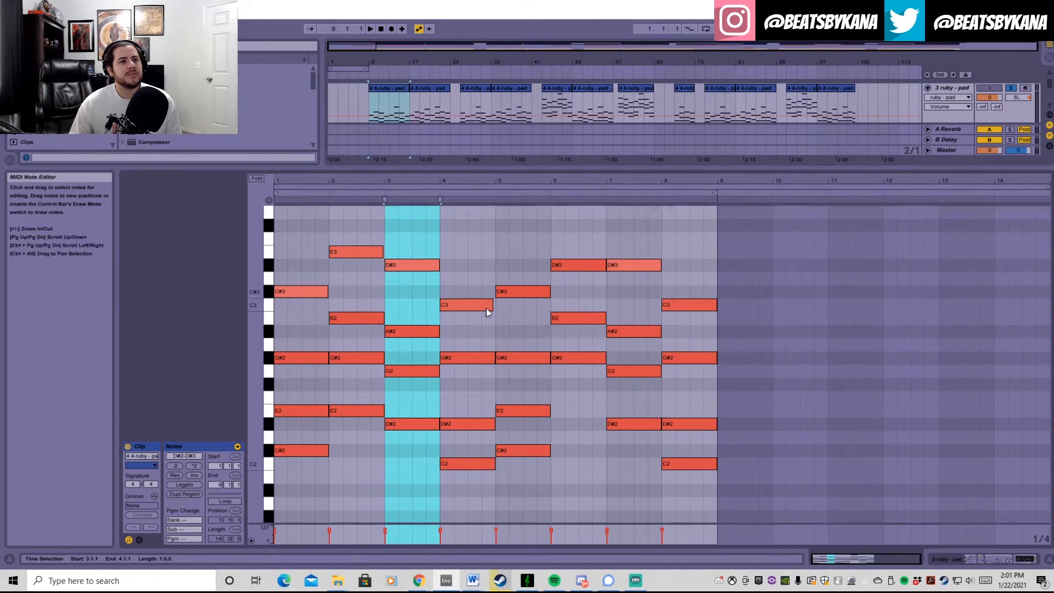
pyautogui.scroll(3, 487, 307)
pyautogui.scroll(-1, 484, 308)
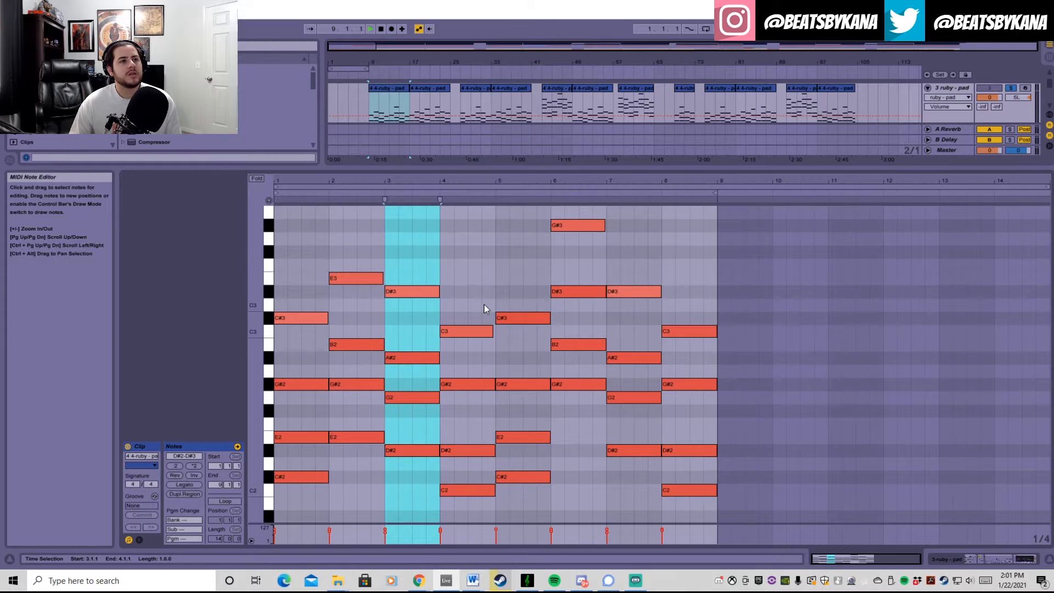
pyautogui.press('space')
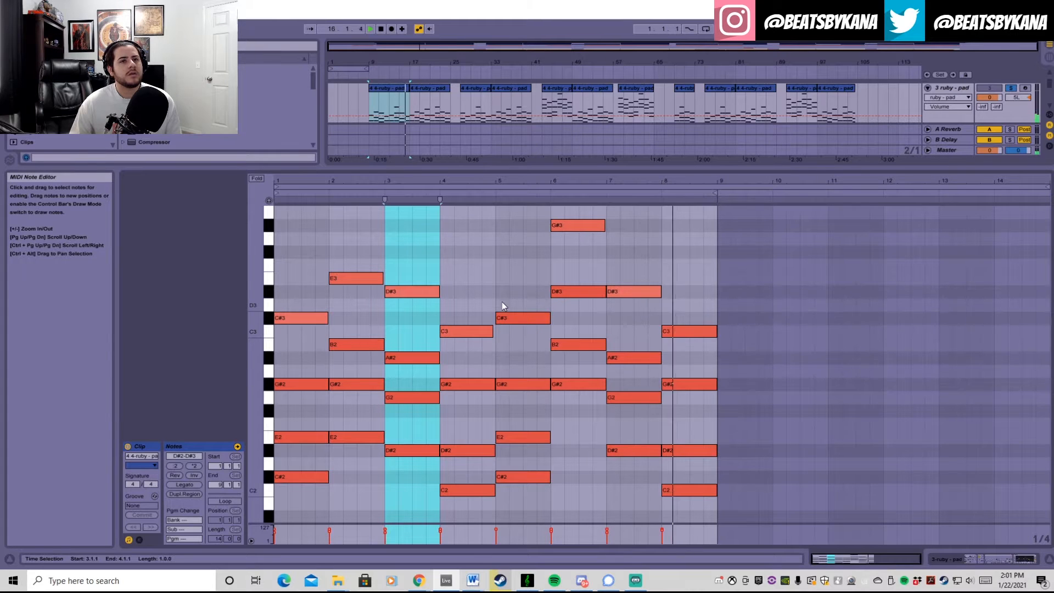
pyautogui.click(993, 556)
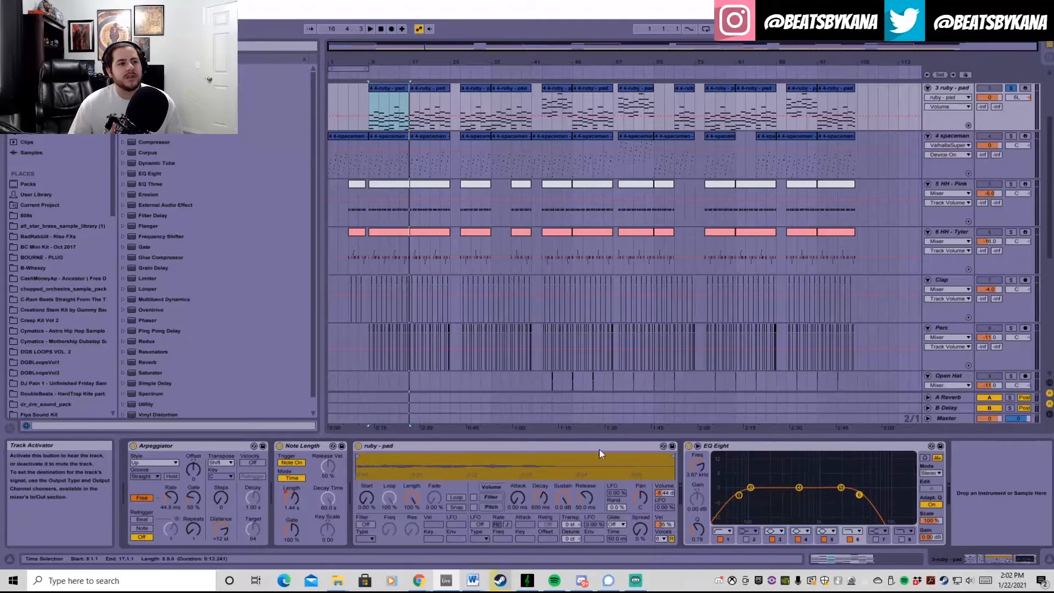
# Step: Solo the spaceman track, open its clip at bar 9 in the note editor and play back the arpeggio
pyautogui.click(1011, 136)
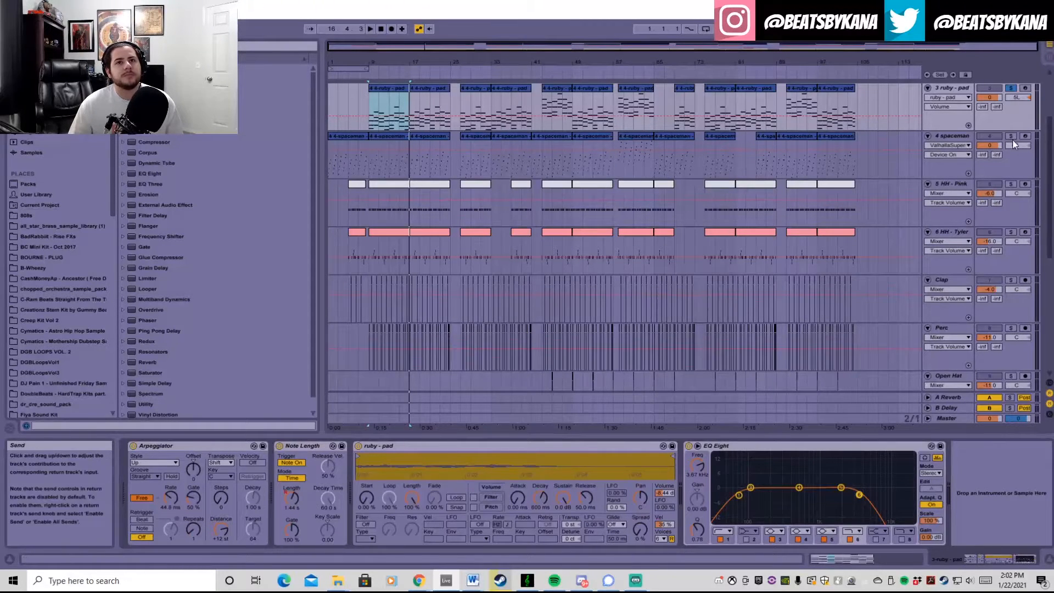
pyautogui.doubleClick(390, 135)
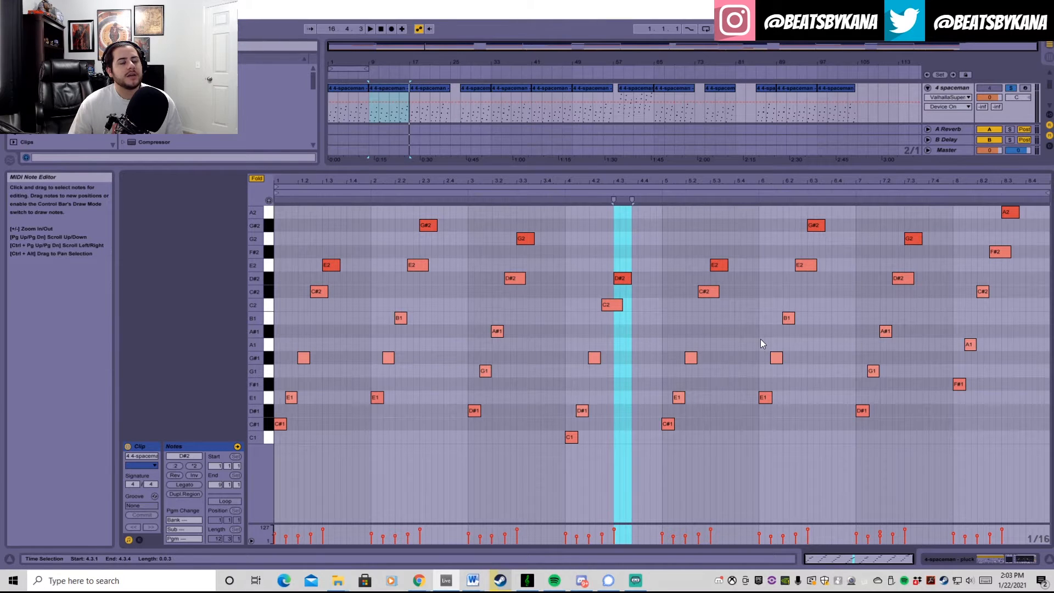
pyautogui.press('space')
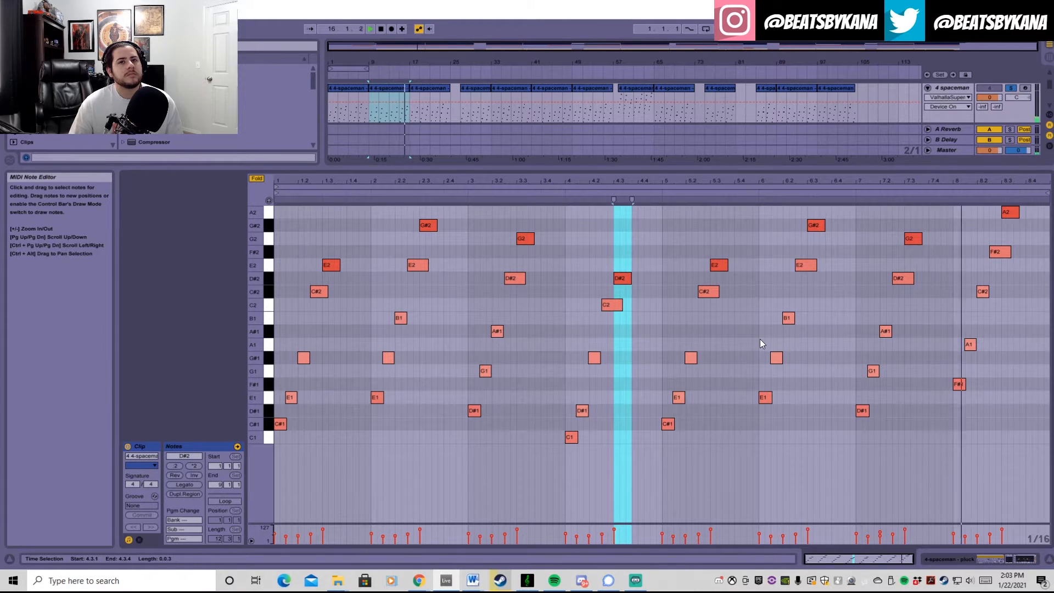
# Step: Hide the note editor and play the flute, pad and spaceman tracks together with the other tracks deactivated
pyautogui.hotkey('ctrl', 'alt', 'l')
pyautogui.press('space')
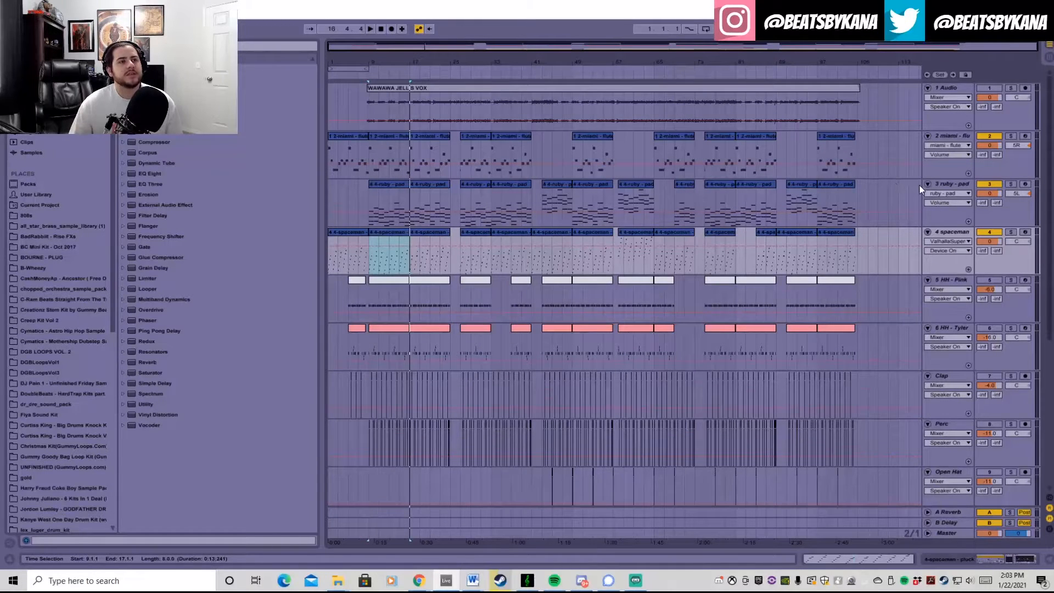
pyautogui.press('space')
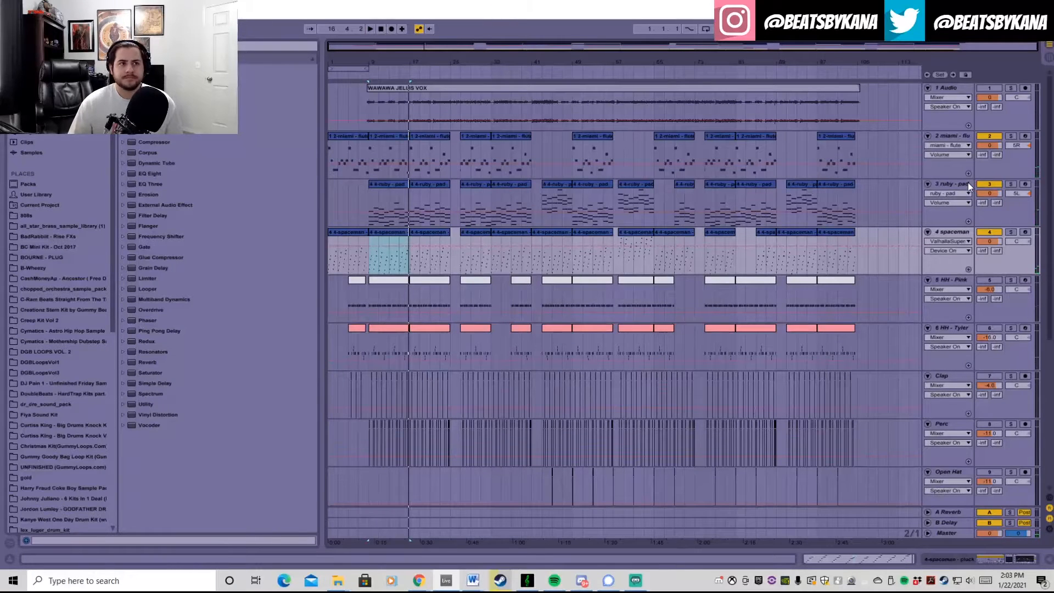
# Step: Show the device chain of the HH - Pink hi-hat track and open its clip at bar 9 in the note editor
pyautogui.scroll(-2, 872, 217)
pyautogui.scroll(-1, 869, 220)
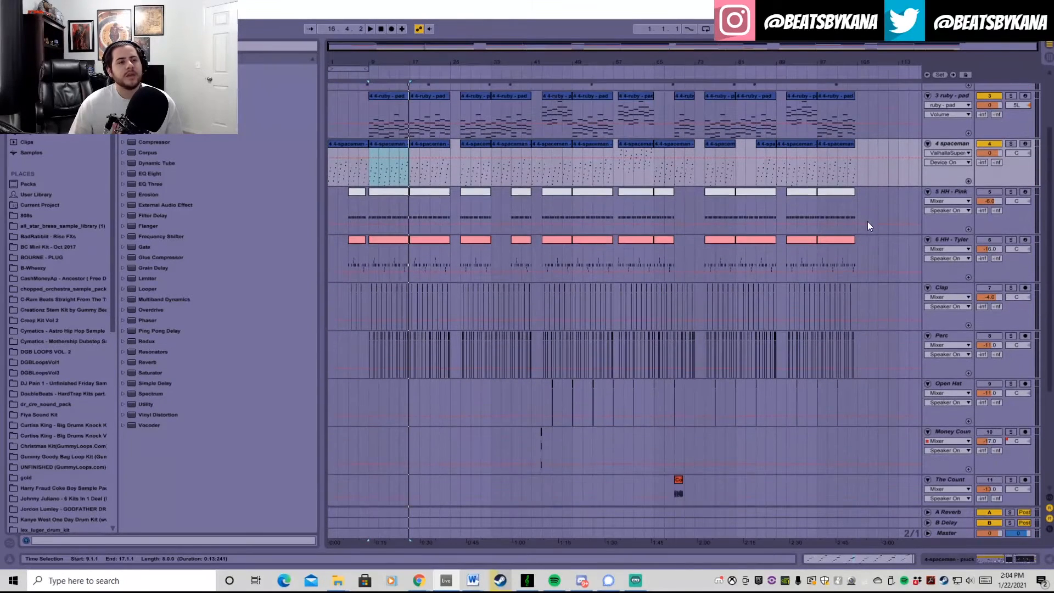
pyautogui.doubleClick(951, 192)
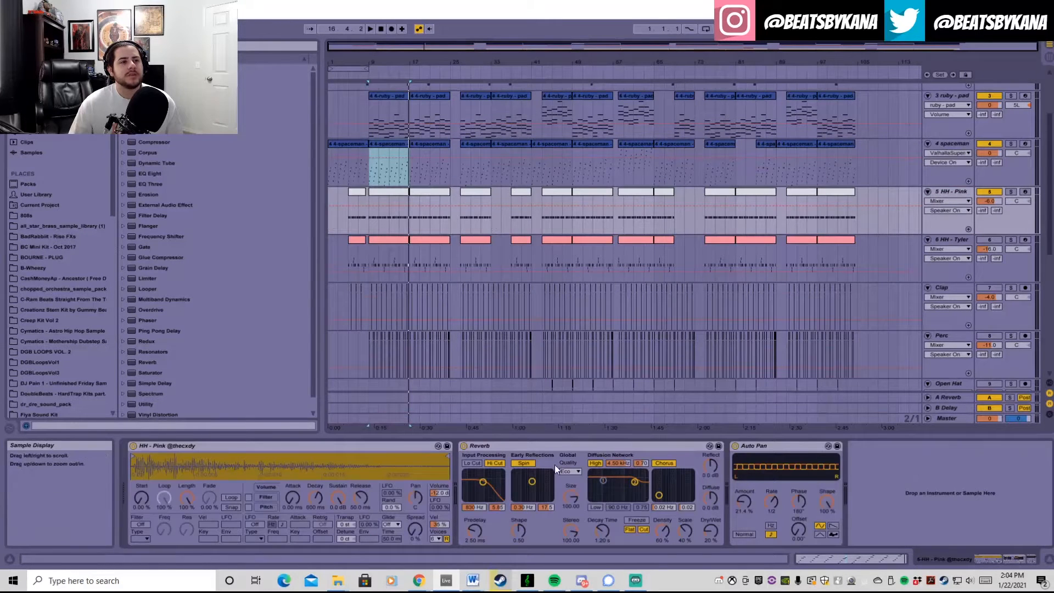
pyautogui.doubleClick(400, 193)
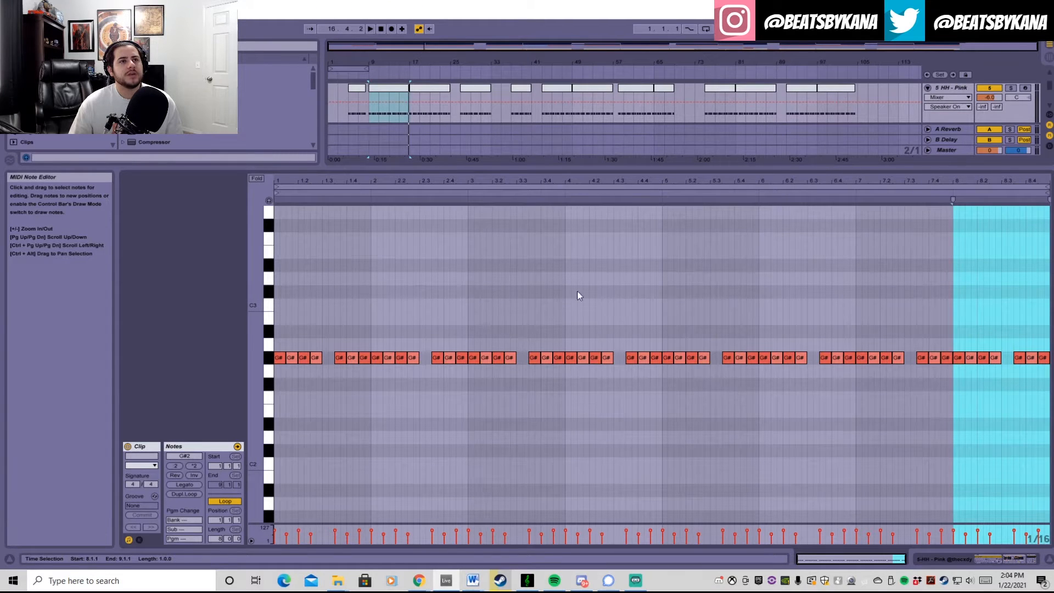
# Step: Play back the HH - Pink hi-hat pattern soloed, and bring up the track's Reverb and Auto Pan devices
pyautogui.press('space')
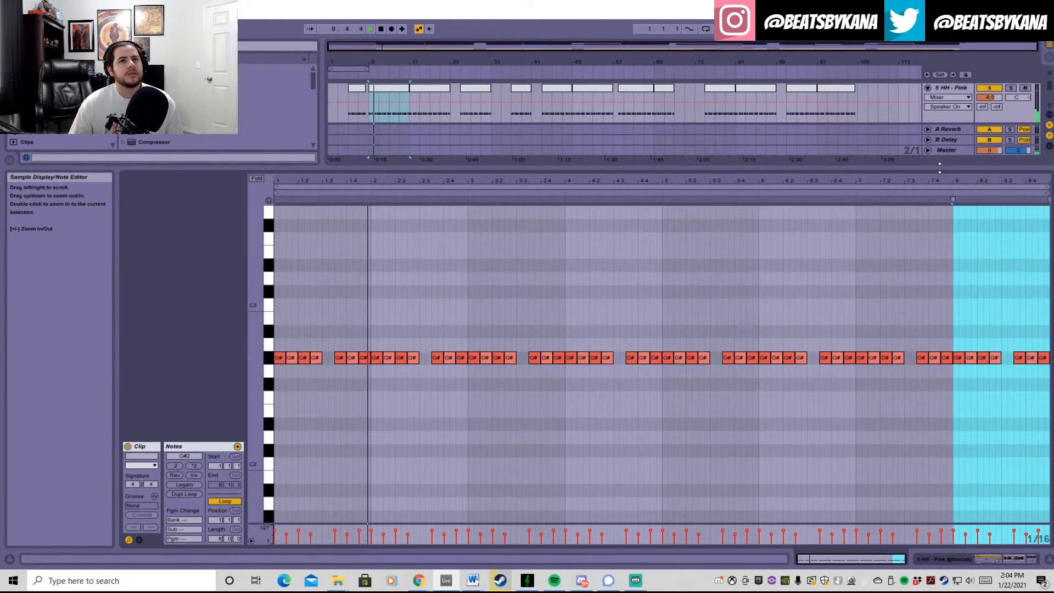
pyautogui.click(1014, 87)
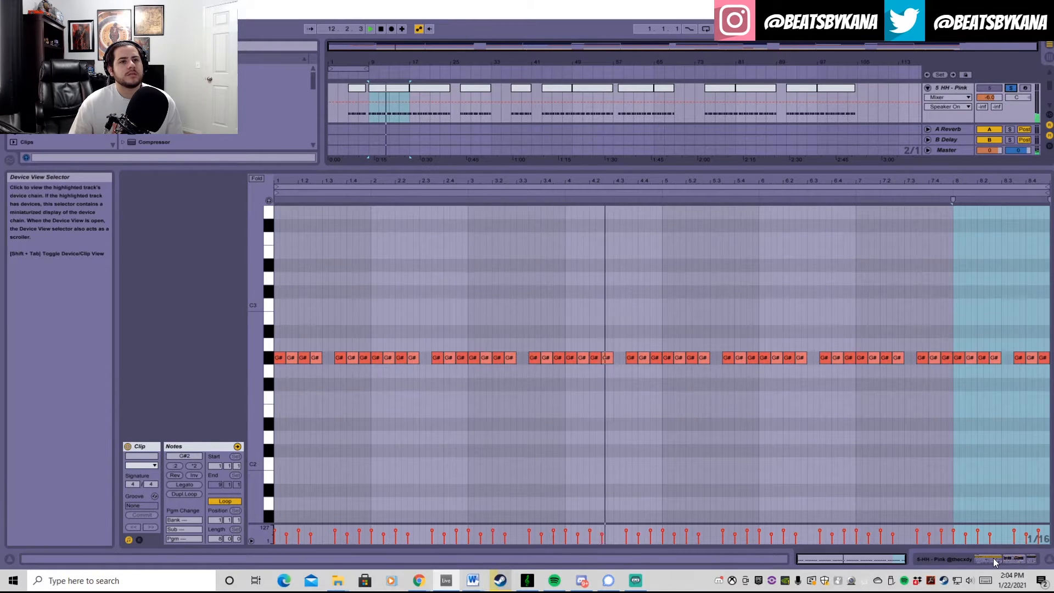
pyautogui.press('space')
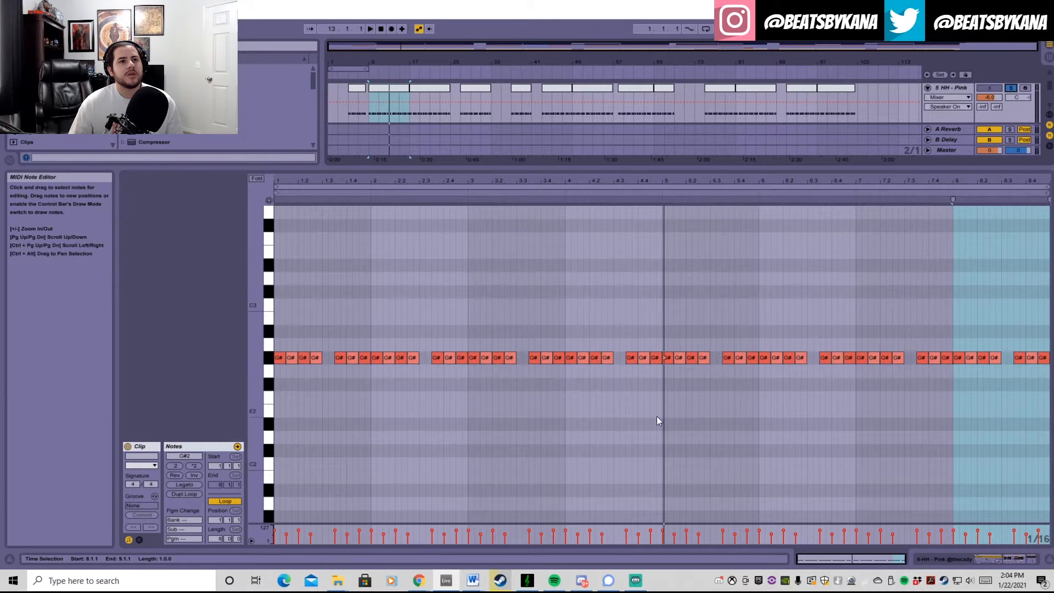
pyautogui.click(970, 555)
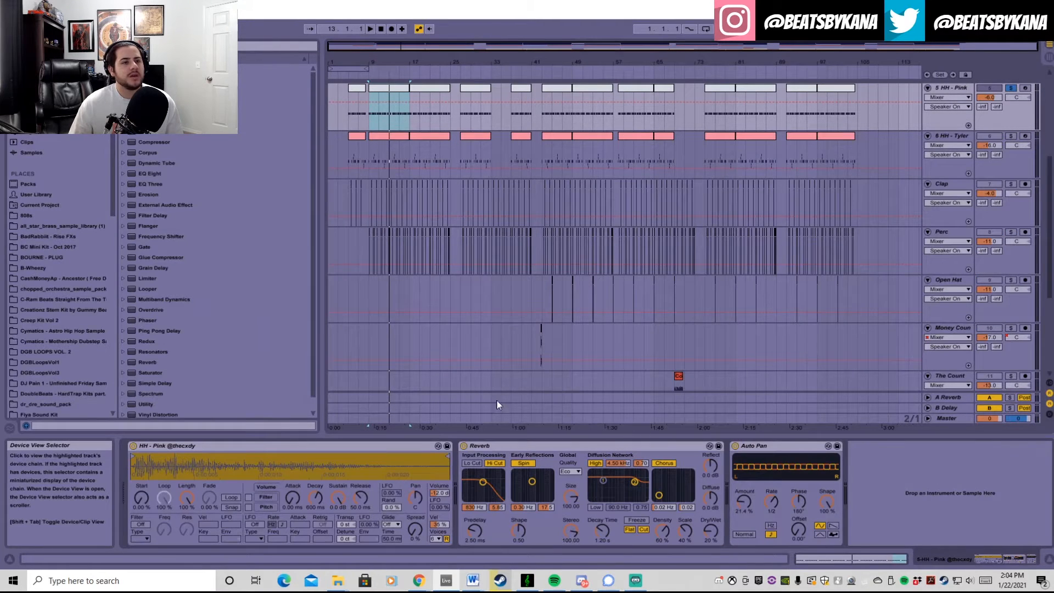
# Step: Solo the HH - Tyler hi-hat track, open its clip at bar 9 in the note editor and play back the pattern
pyautogui.scroll(3, 582, 295)
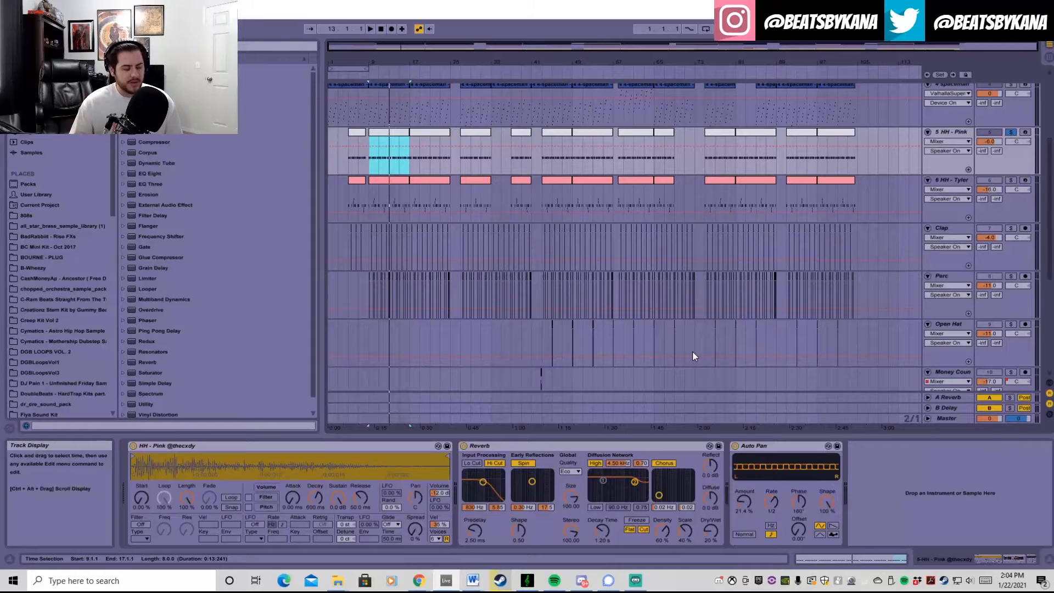
pyautogui.click(1013, 180)
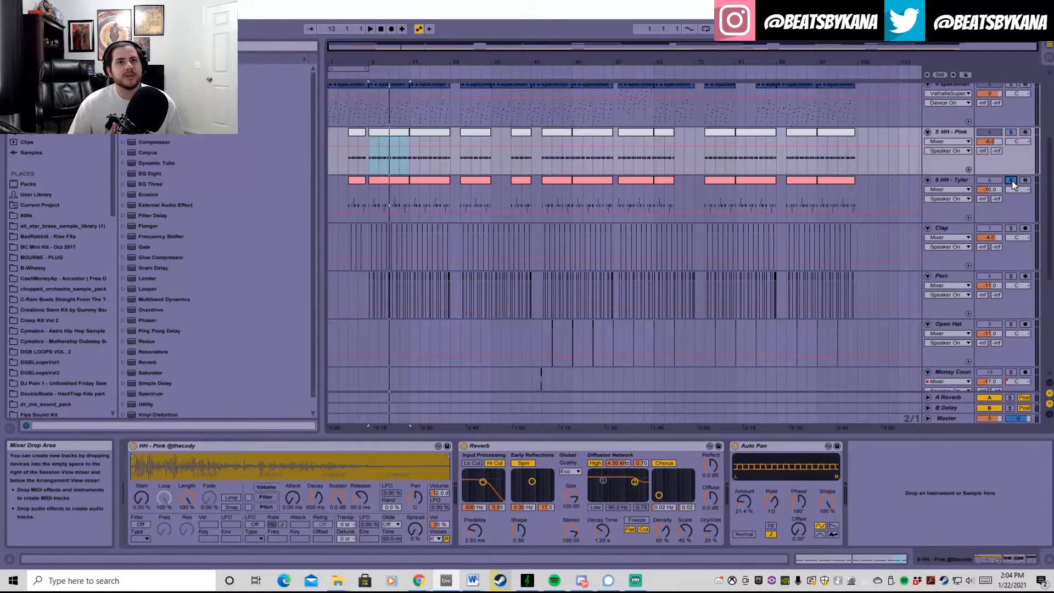
pyautogui.click(386, 182)
pyautogui.doubleClick(386, 181)
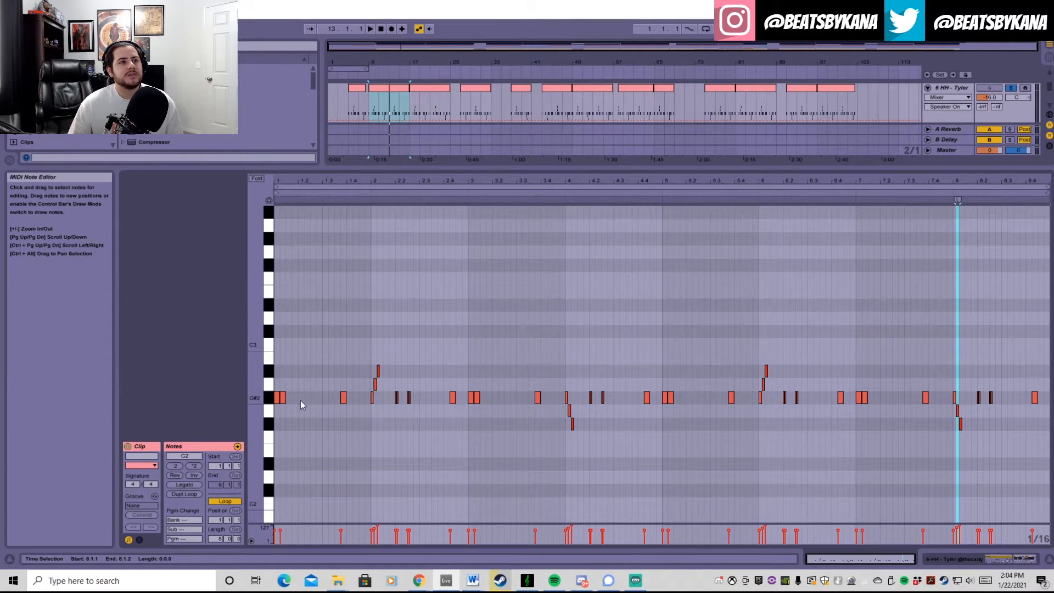
pyautogui.press('space')
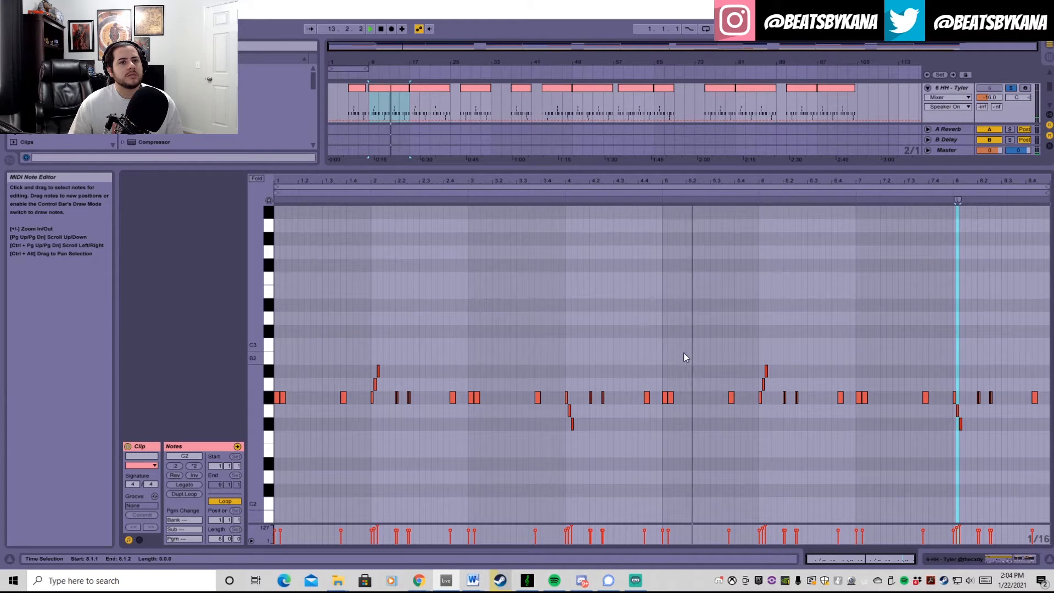
pyautogui.press('space')
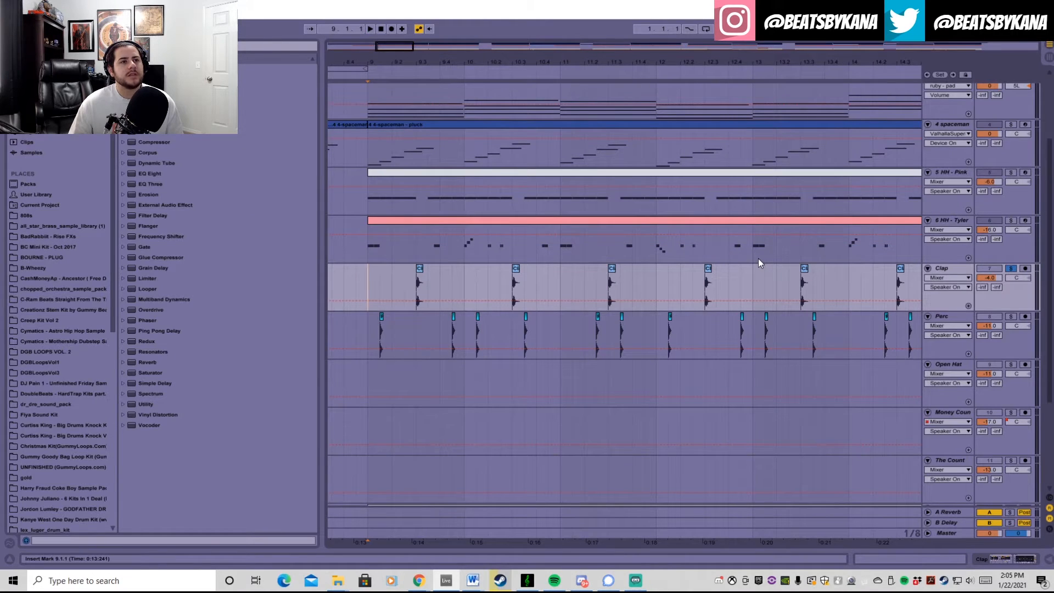
# Step: Play back the Clap track from bar 9, solo the Perc track, and play the soloed Open Hat track from bar 44
pyautogui.press('space')
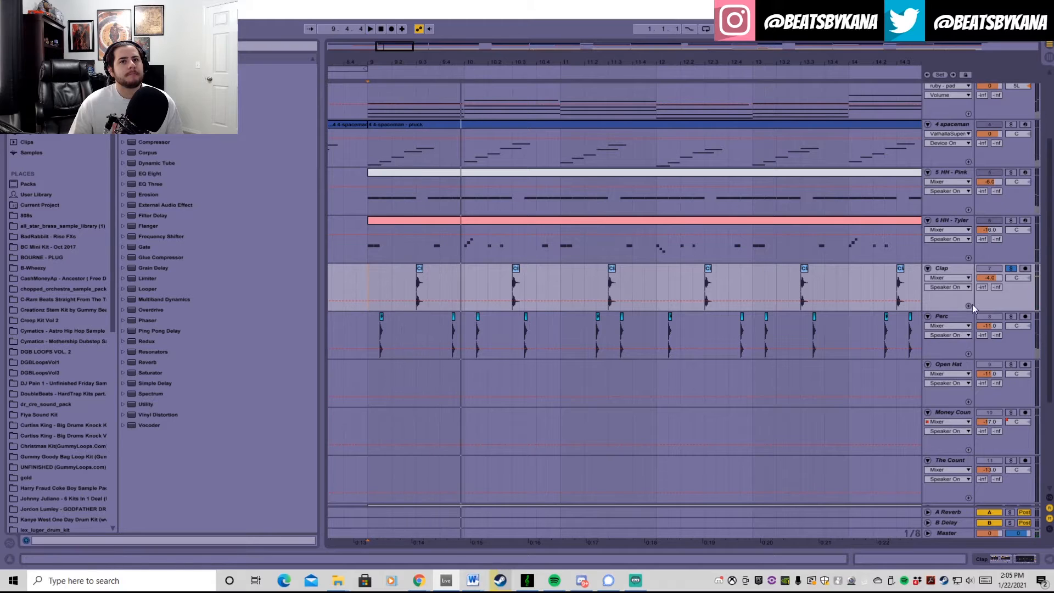
pyautogui.click(1010, 316)
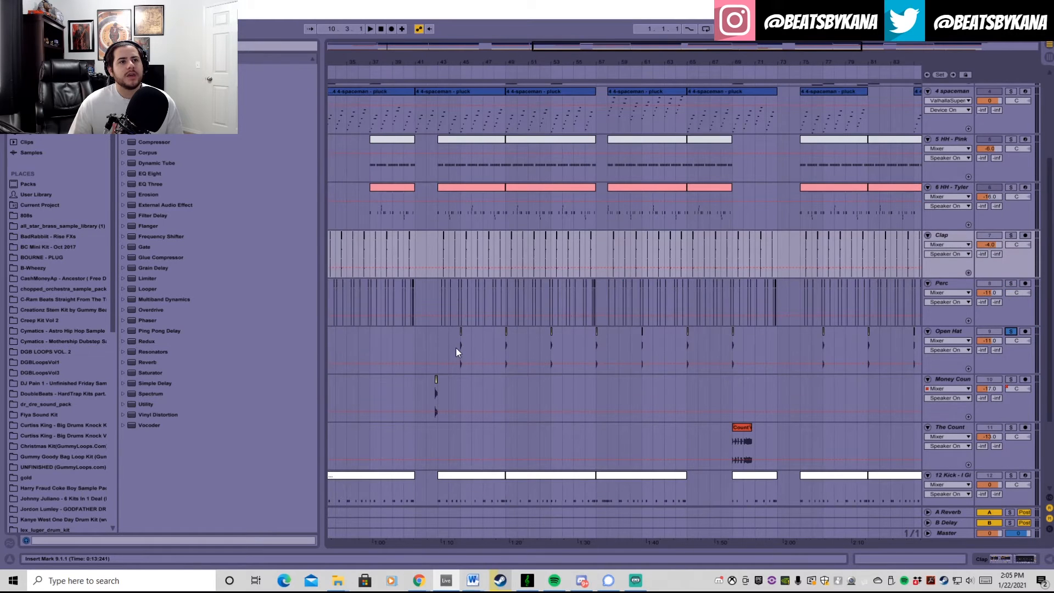
pyautogui.click(454, 344)
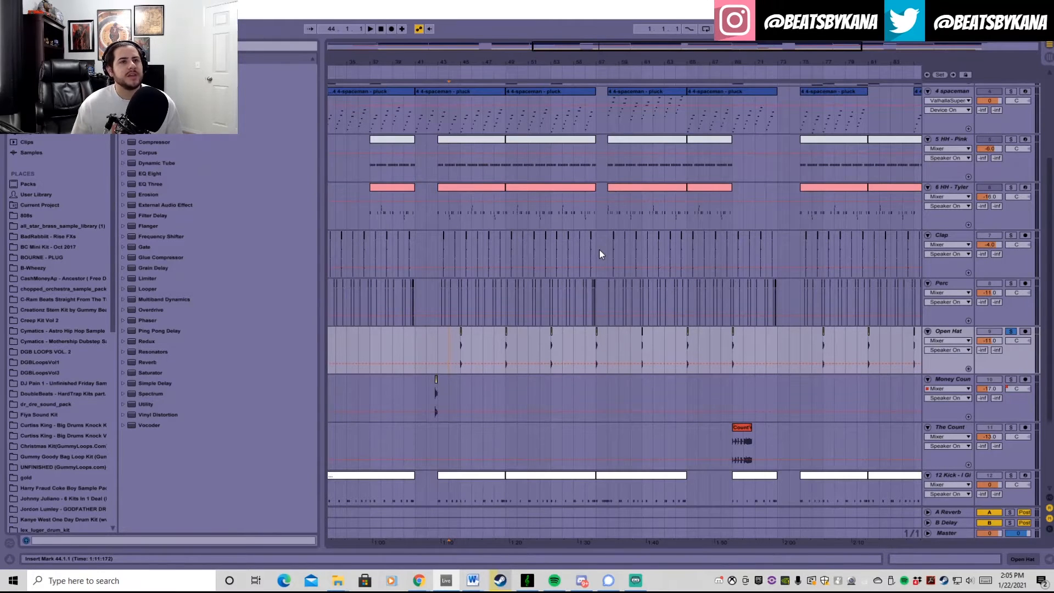
pyautogui.press('space')
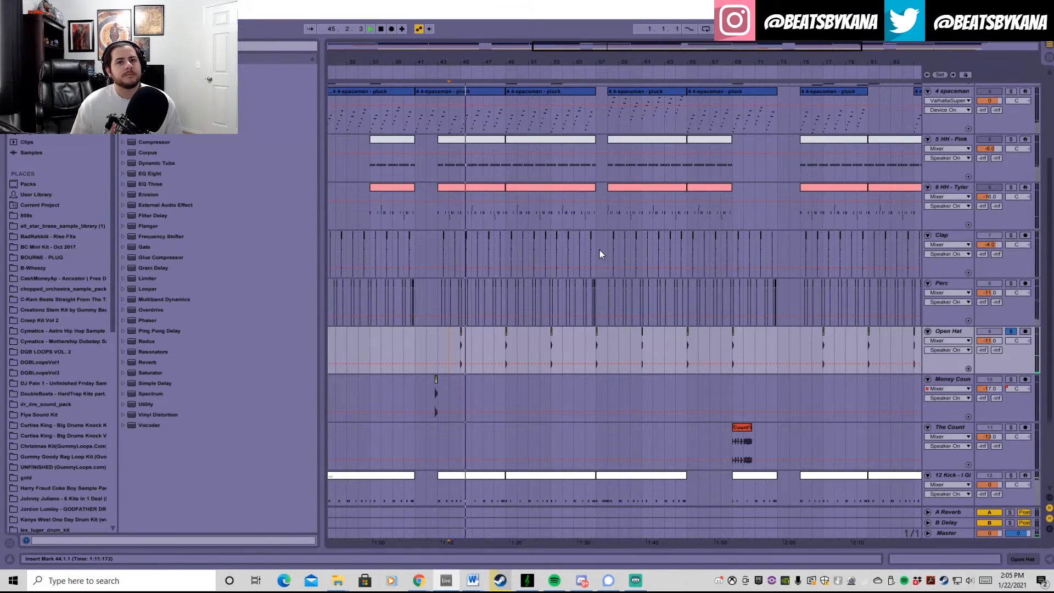
pyautogui.press('space')
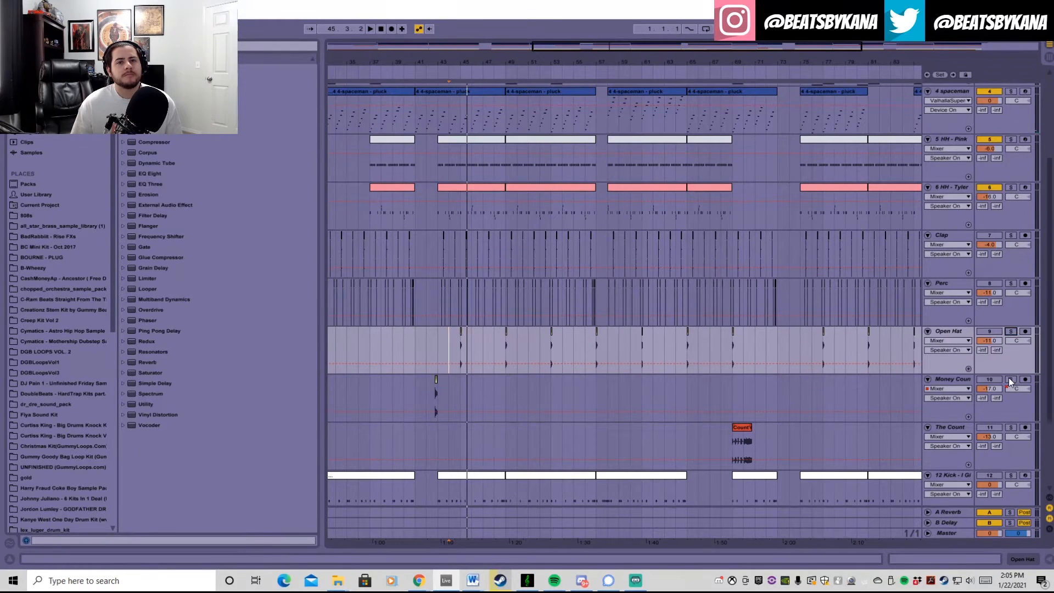
# Step: Play back the Money Counter clip at bar 42 and The Count clip at bar 69, each with its own track soloed
pyautogui.click(1009, 379)
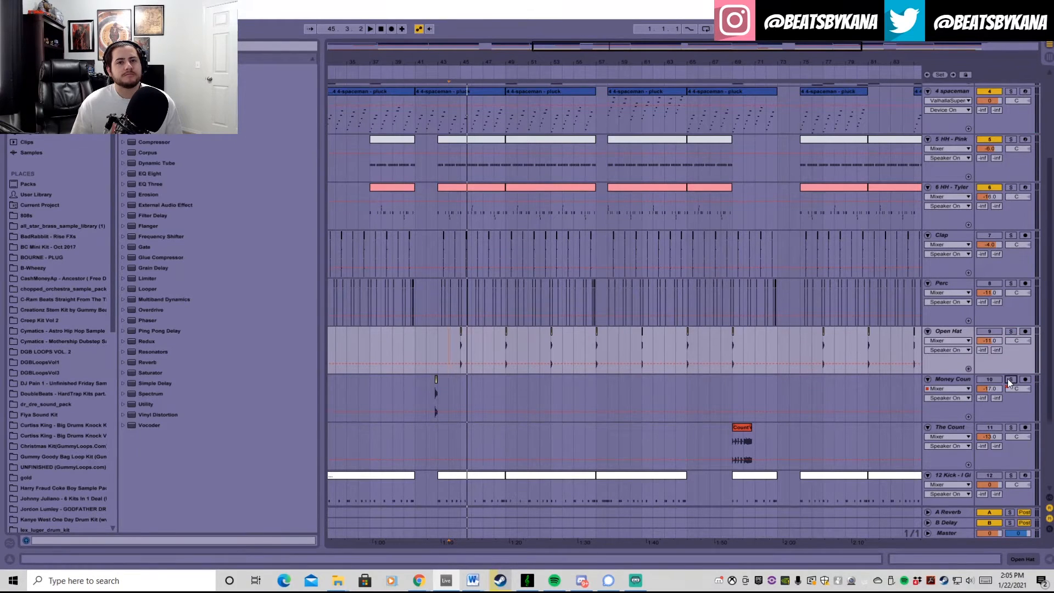
pyautogui.click(435, 380)
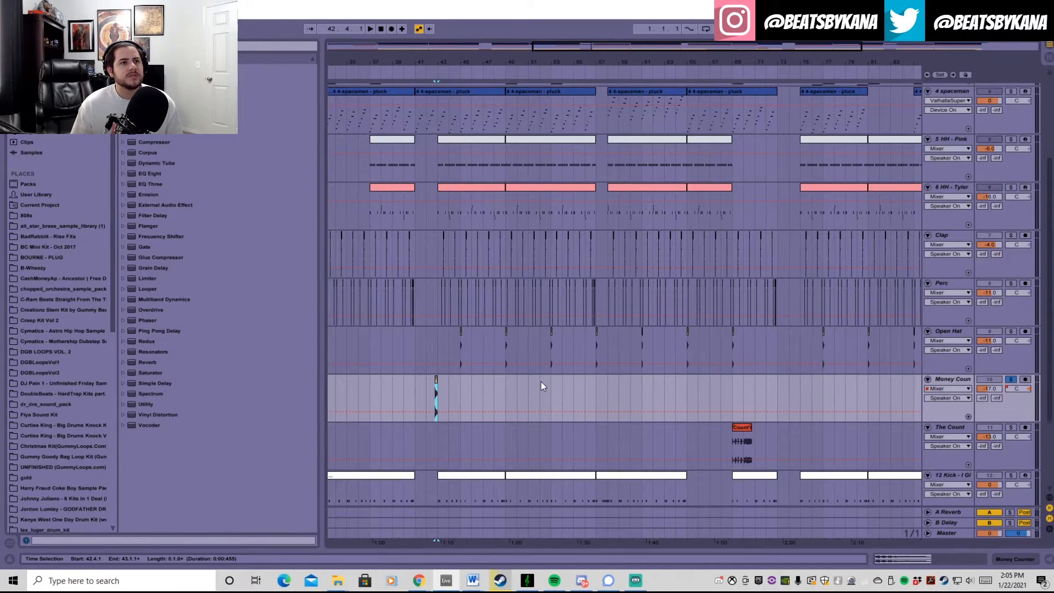
pyautogui.press('space')
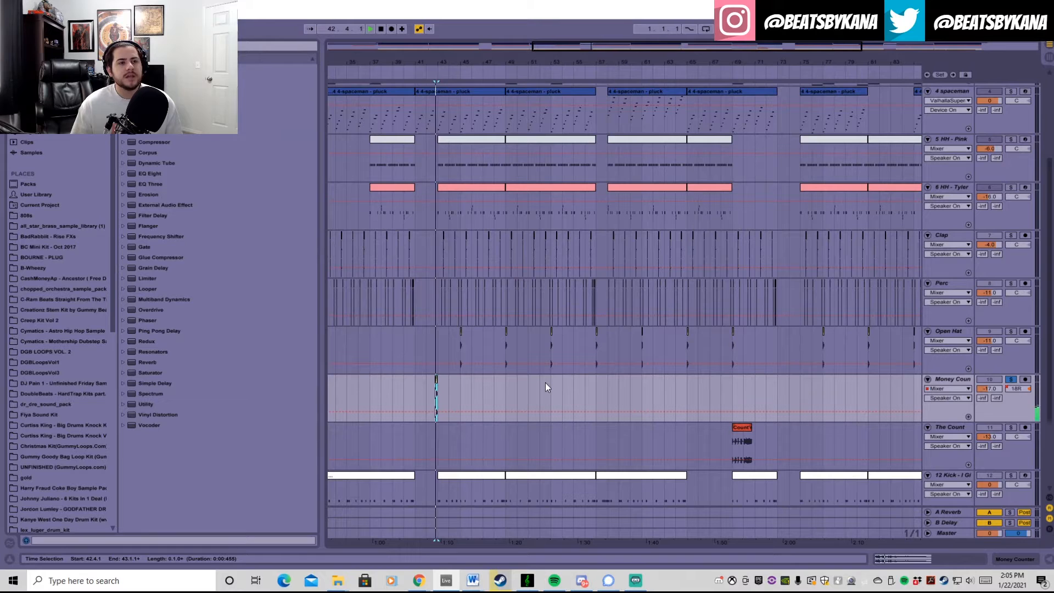
pyautogui.press('space')
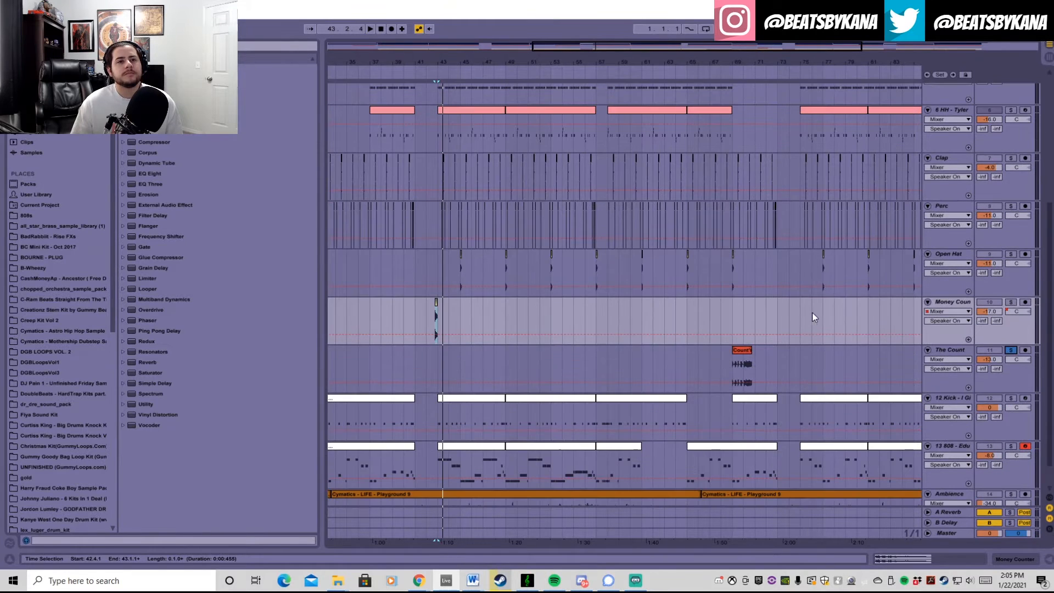
pyautogui.click(739, 354)
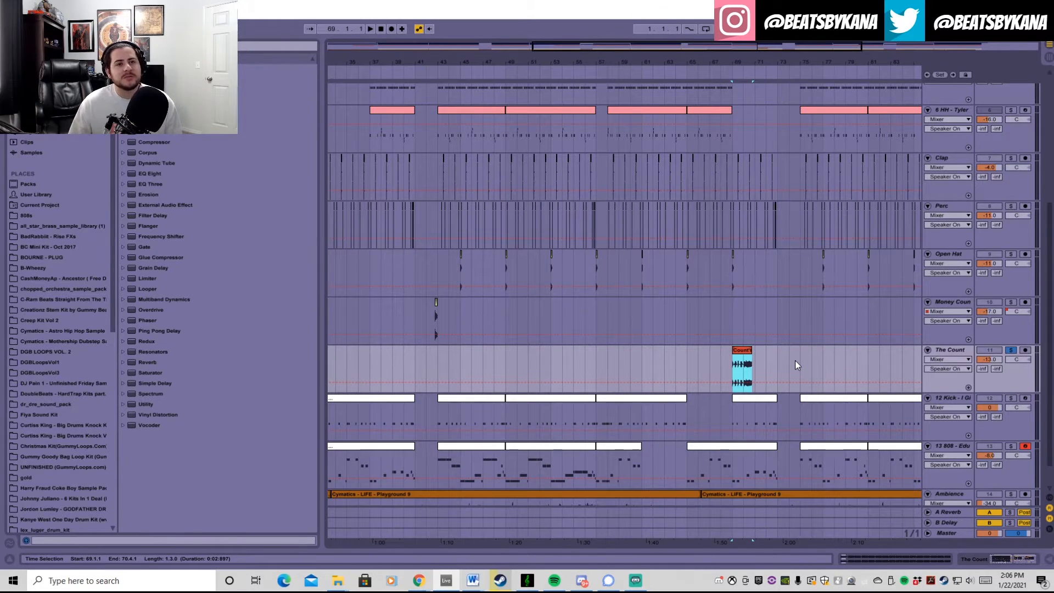
pyautogui.press('space')
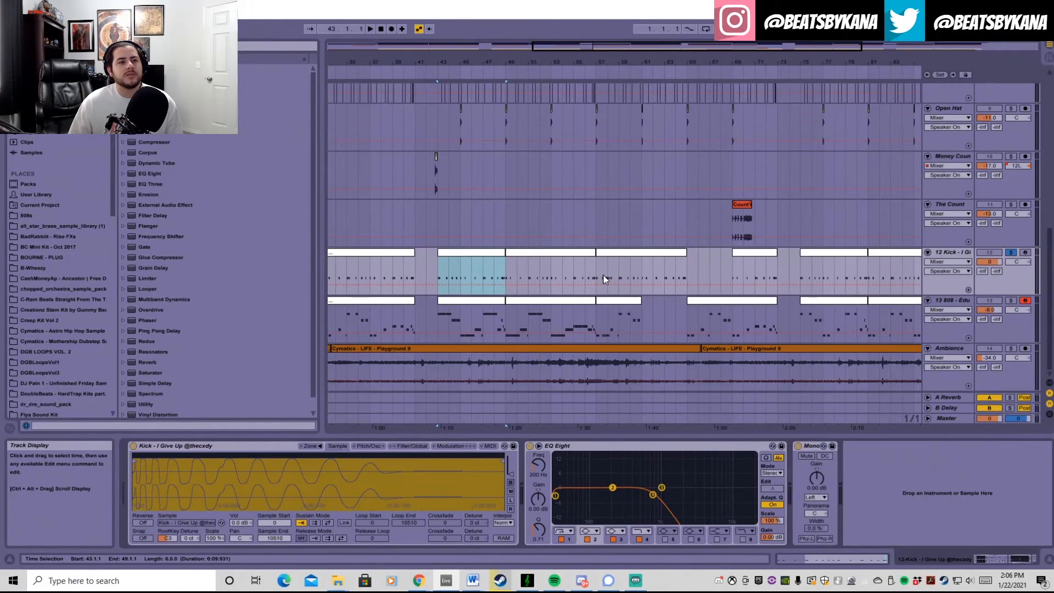
# Step: Play back the soloed Kick and the soloed 808 from bar 43, and show the 808 track's device chain
pyautogui.press('space')
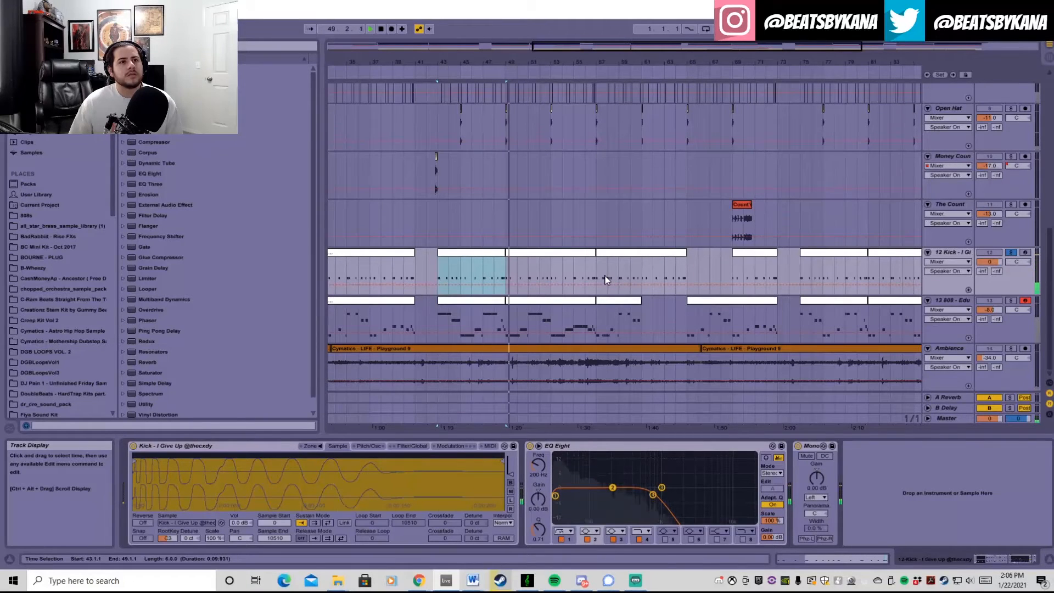
pyautogui.press('space')
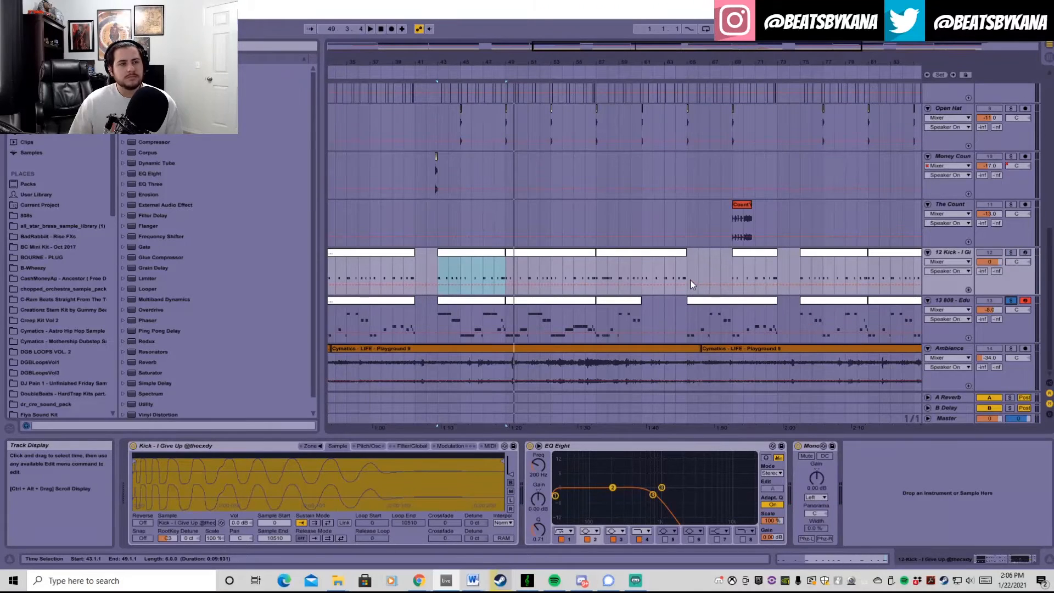
pyautogui.press('space')
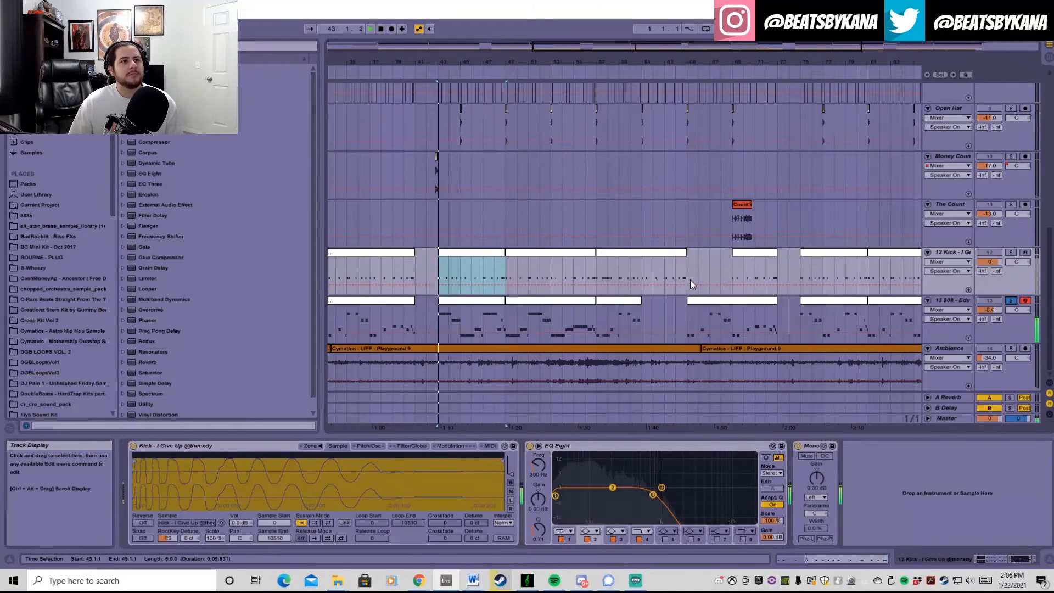
pyautogui.click(944, 301)
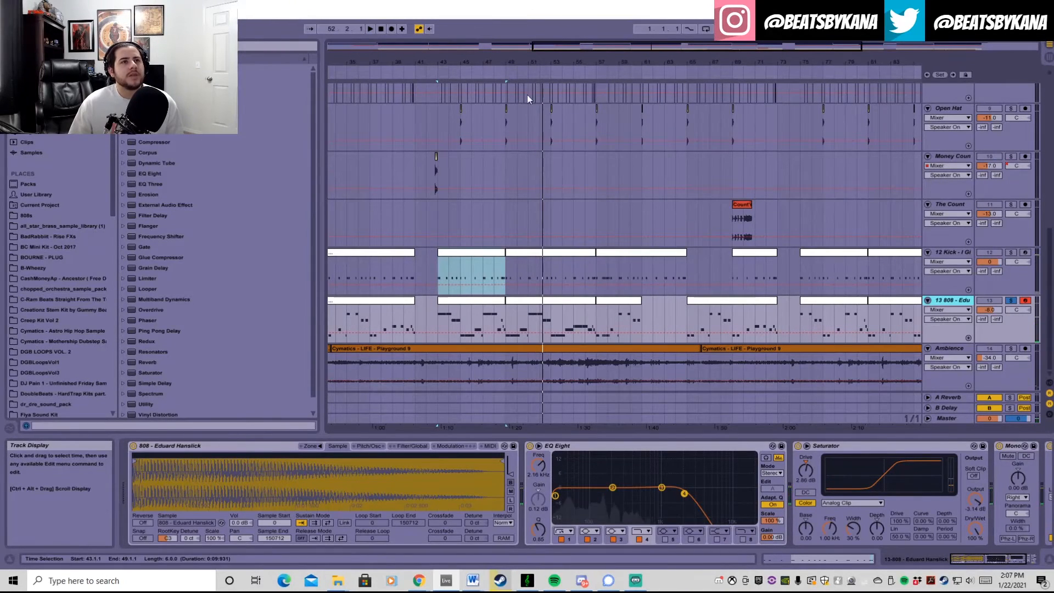
# Step: Open the 808 clip at bar 43 in the note editor and examine its long bass notes
pyautogui.moveTo(582, 47); pyautogui.dragTo(515, 39)
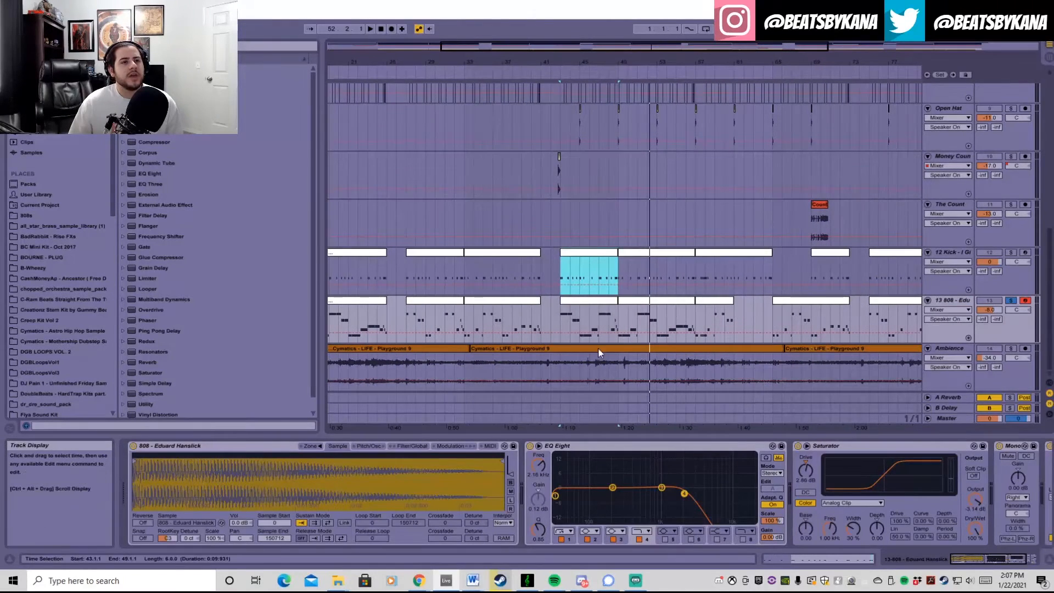
pyautogui.click(439, 298)
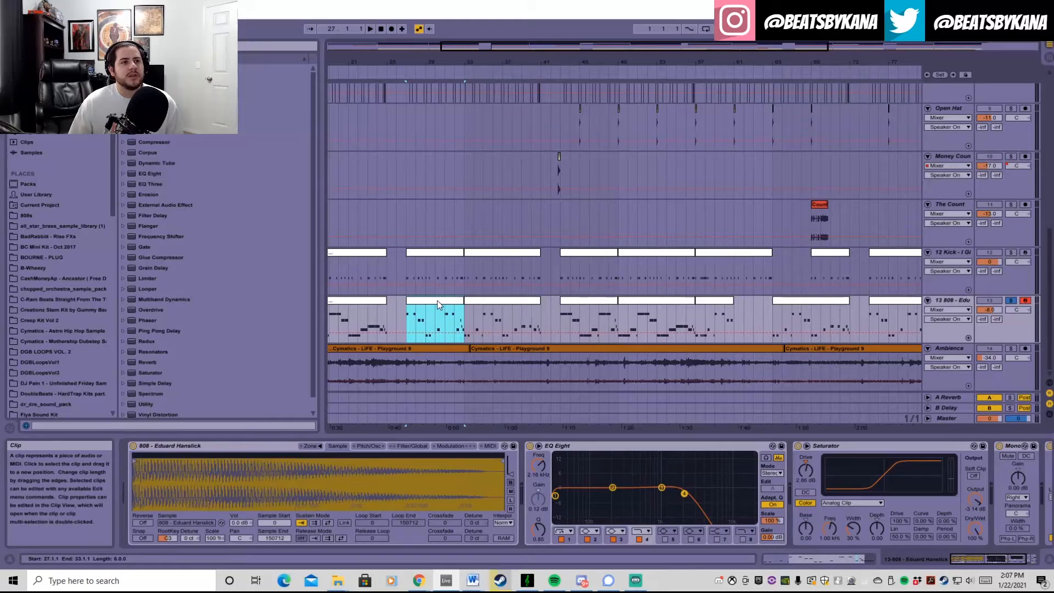
pyautogui.doubleClick(587, 301)
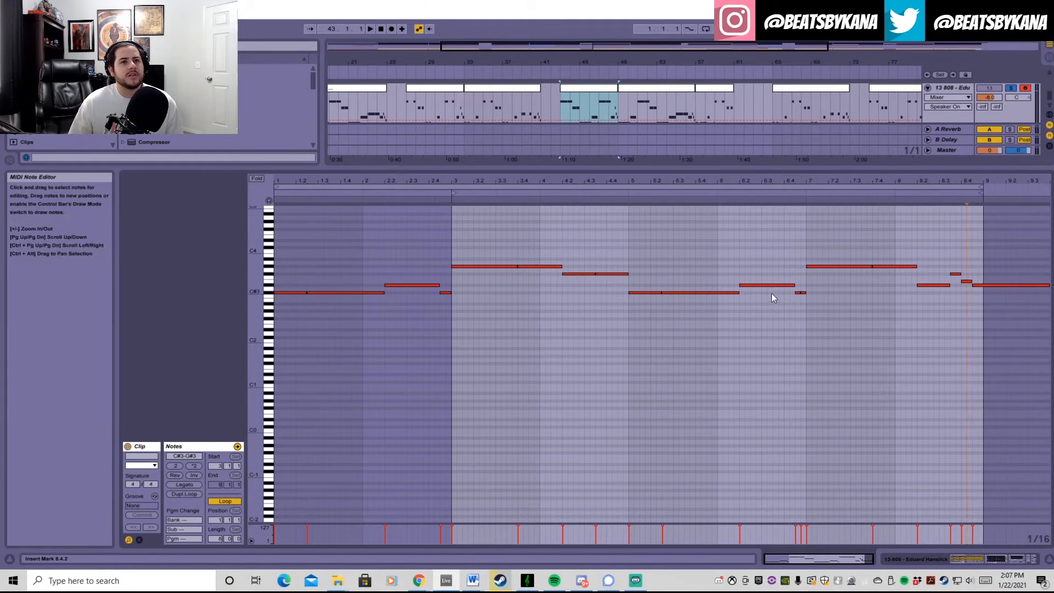
pyautogui.scroll(3, 934, 377)
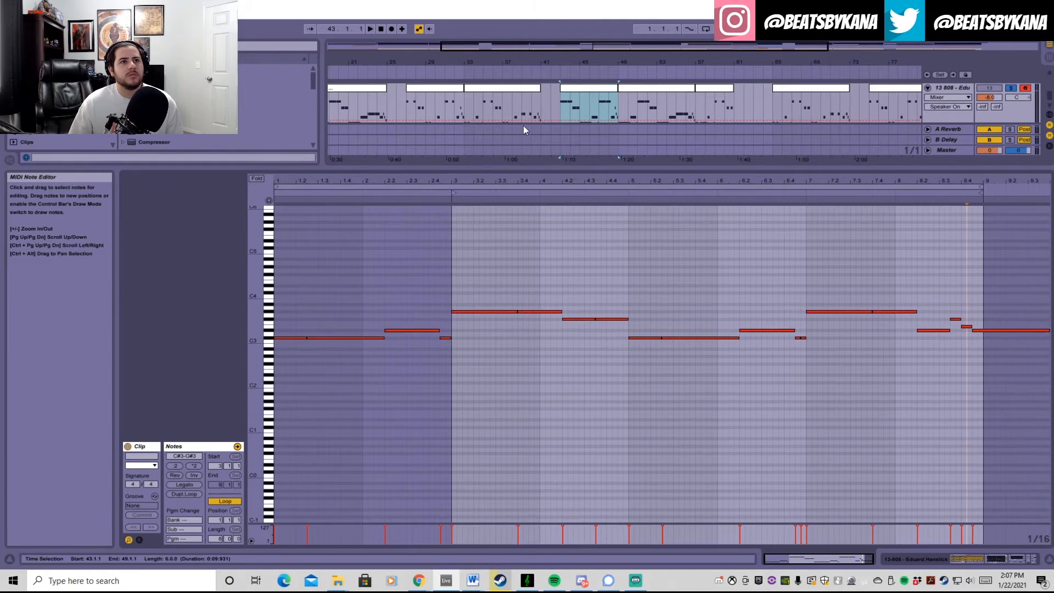
# Step: View the 808 clip at bar 33 in the note editor, play it back soloed, and hide the editor
pyautogui.click(494, 104)
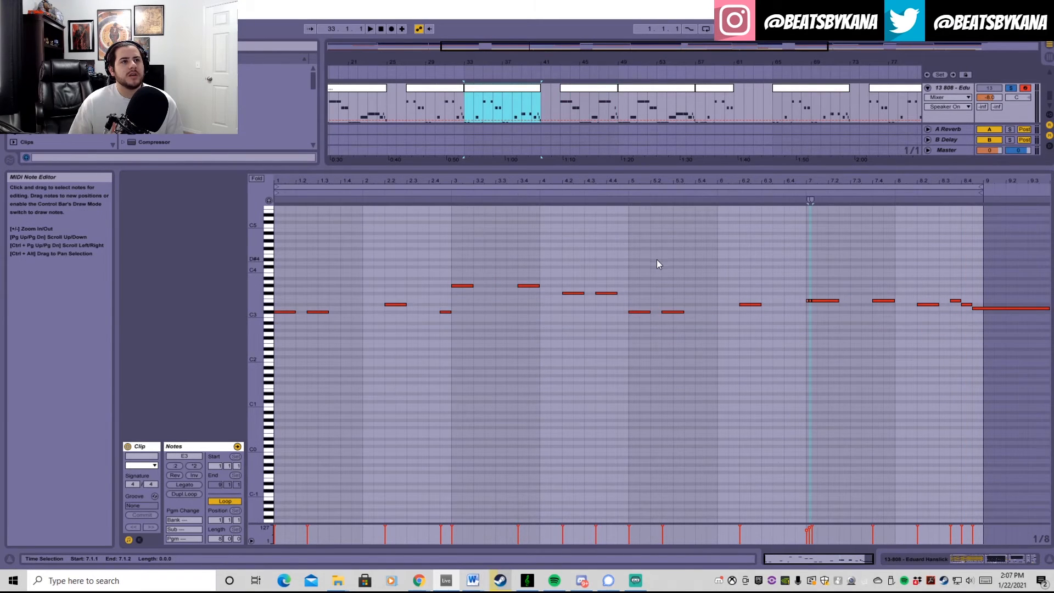
pyautogui.press('space')
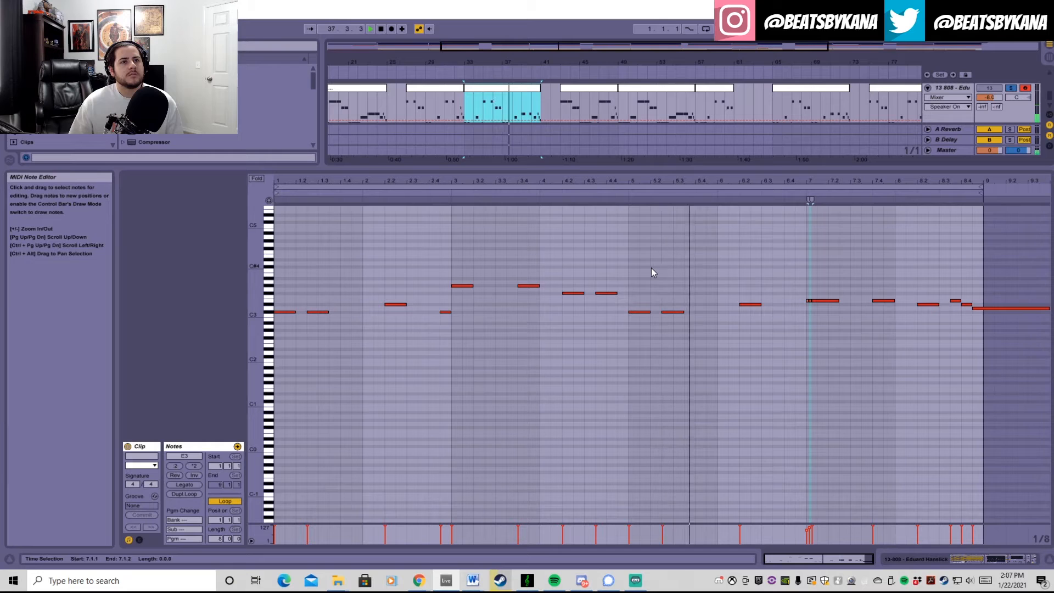
pyautogui.press('space')
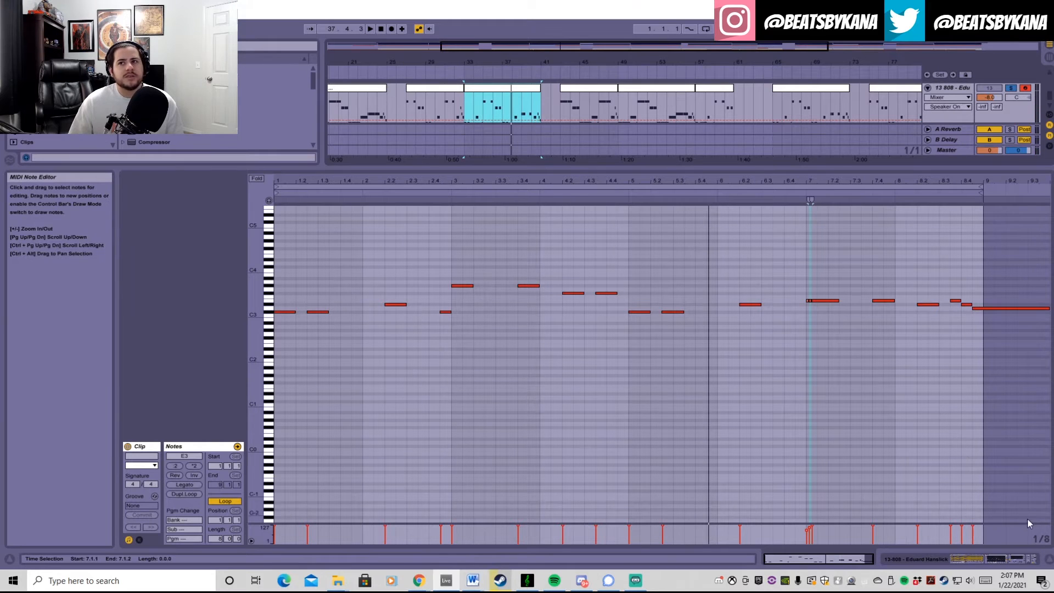
pyautogui.click(1049, 559)
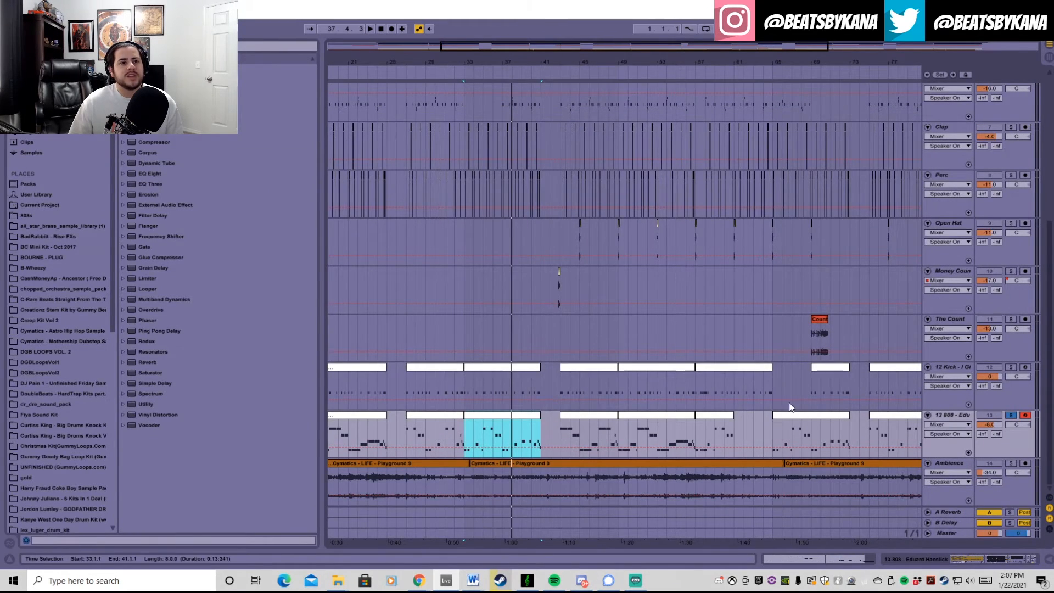
# Step: Switch the solo from the 808 track to the Ambience track and select the first Ambience clip
pyautogui.moveTo(562, 49); pyautogui.dragTo(561, 11)
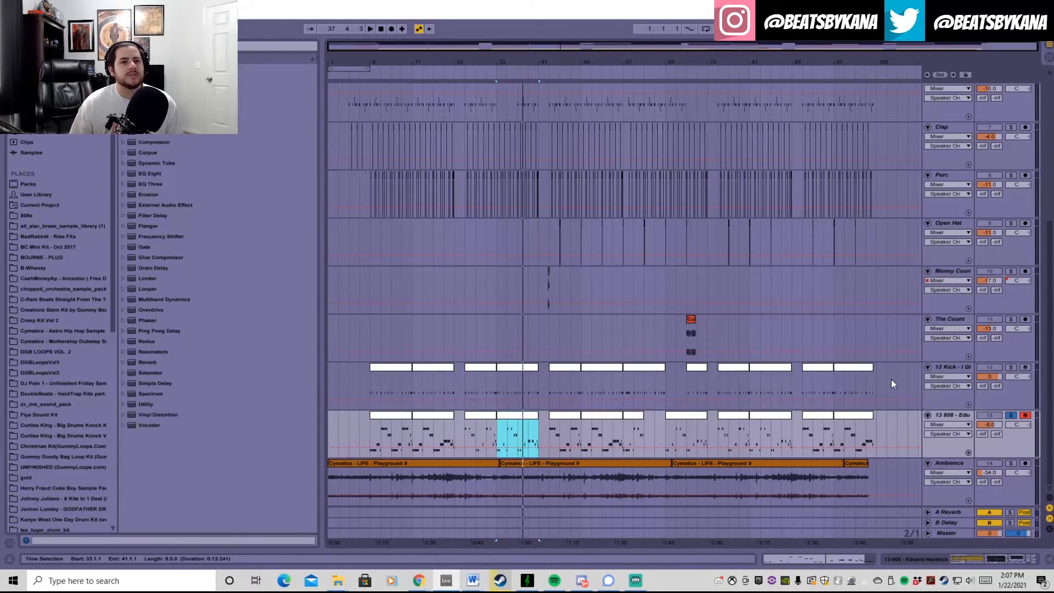
pyautogui.click(1012, 417)
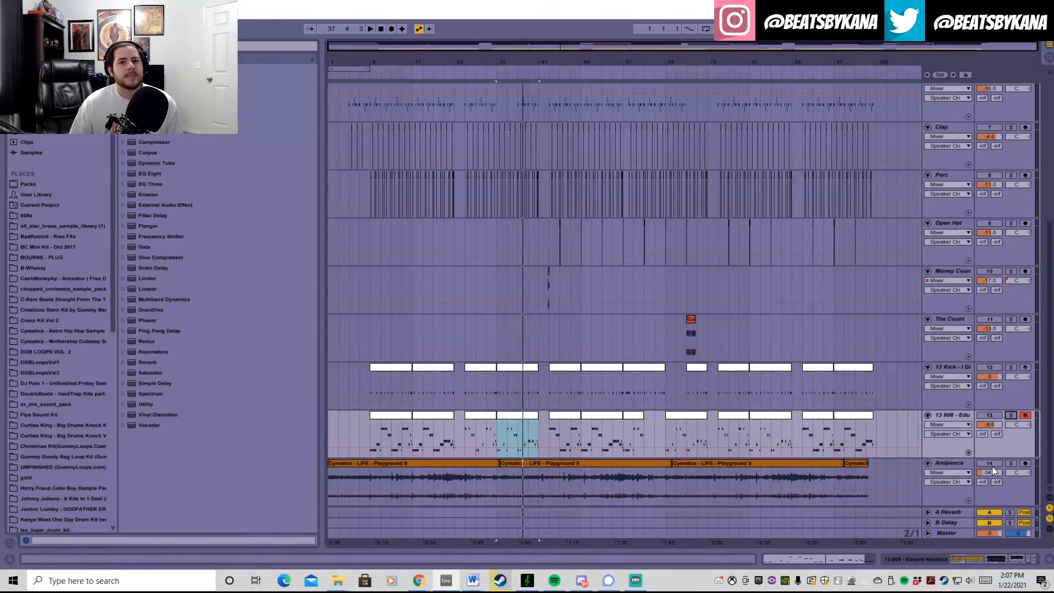
pyautogui.click(433, 464)
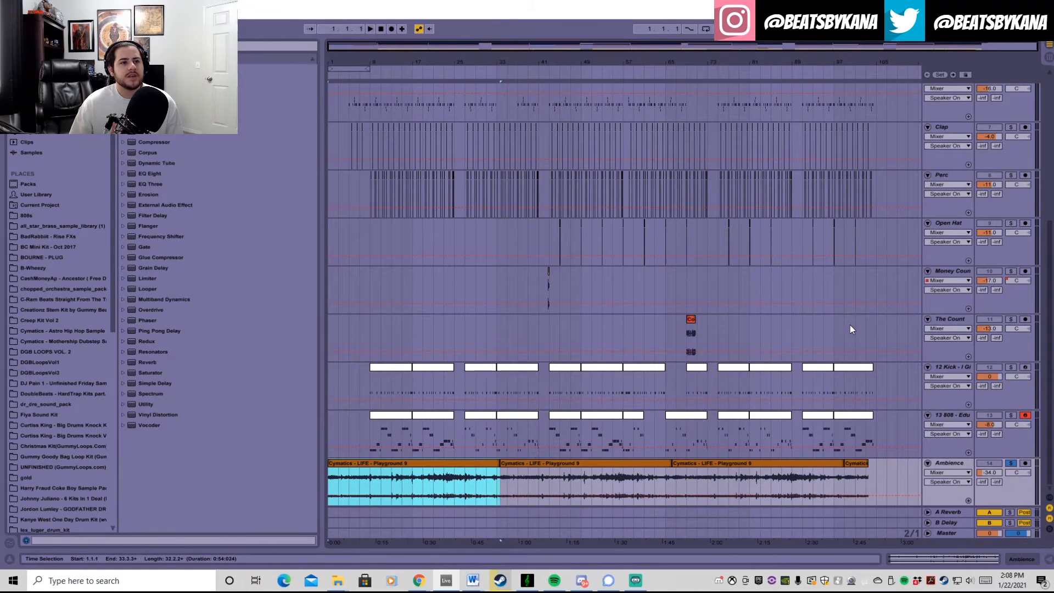
# Step: Turn off the Ambience solo and review the arrangement of the ruby - pad clip at bar 58 and the miami - flute clips
pyautogui.scroll(3, 873, 405)
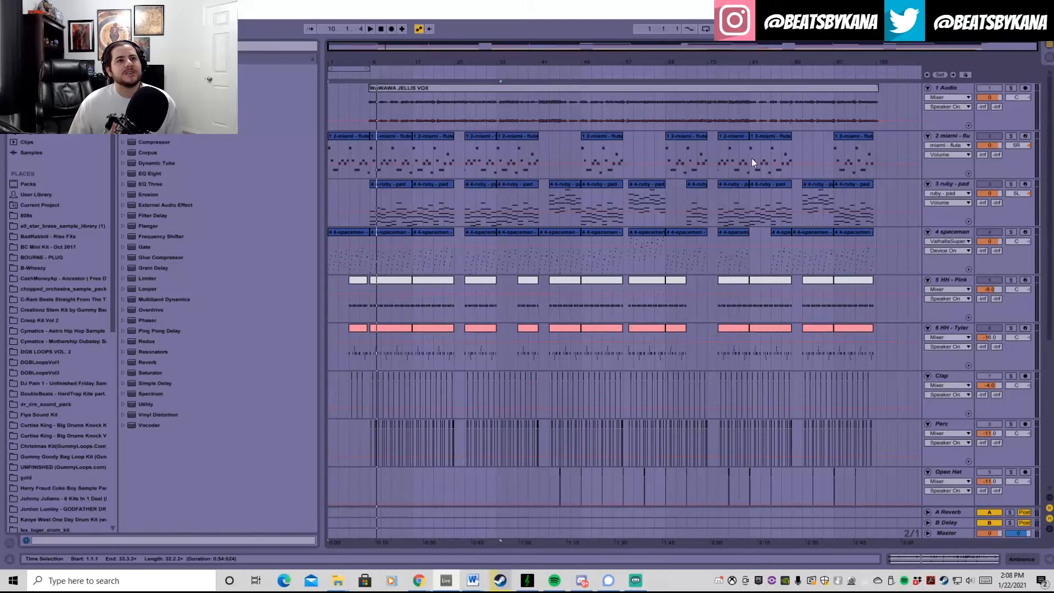
pyautogui.click(644, 186)
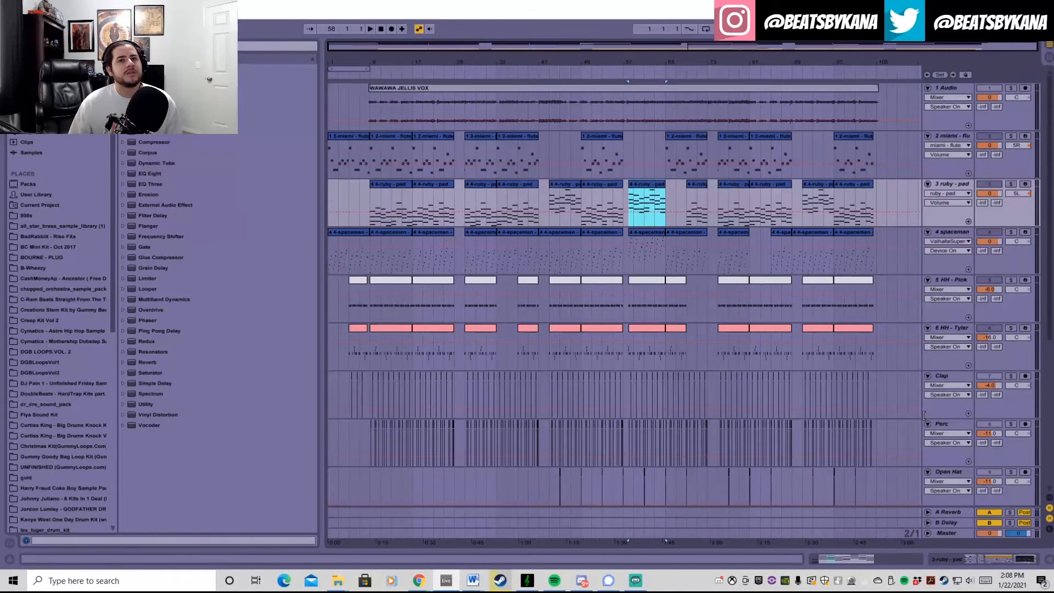
pyautogui.scroll(-5, 924, 416)
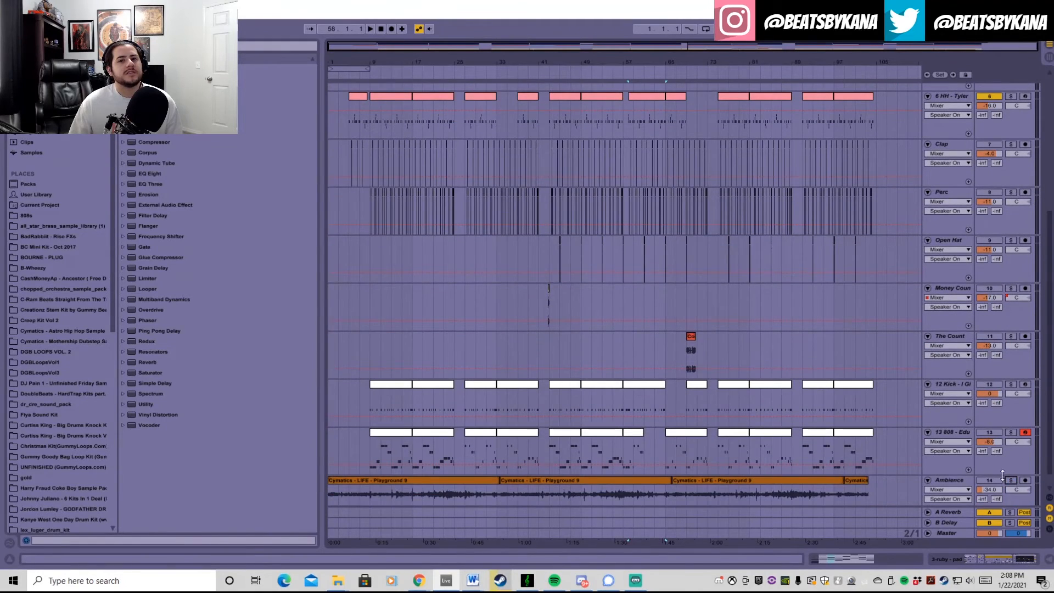
pyautogui.scroll(5, 848, 369)
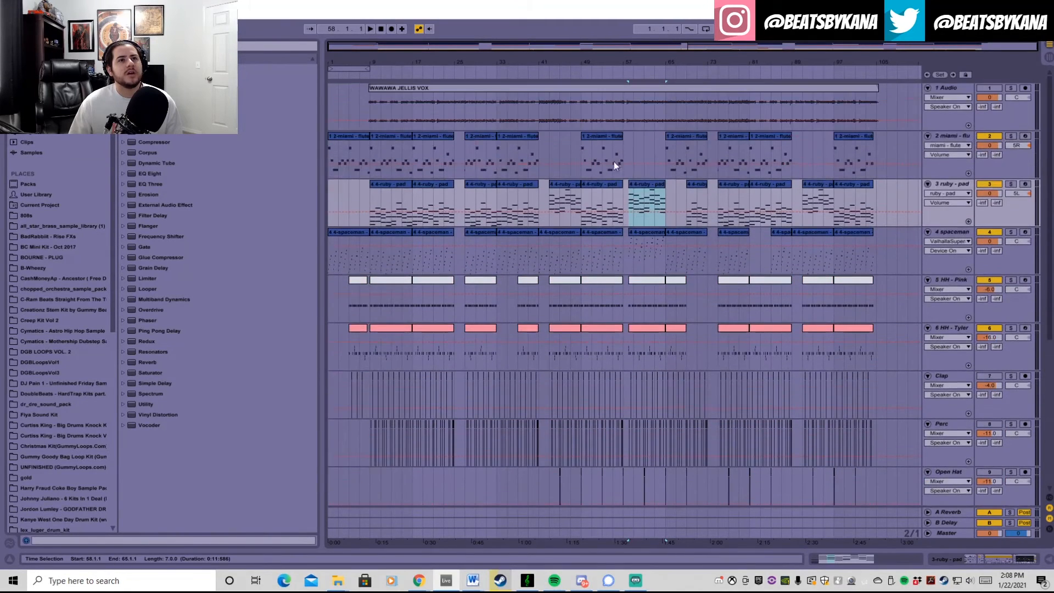
pyautogui.click(542, 147)
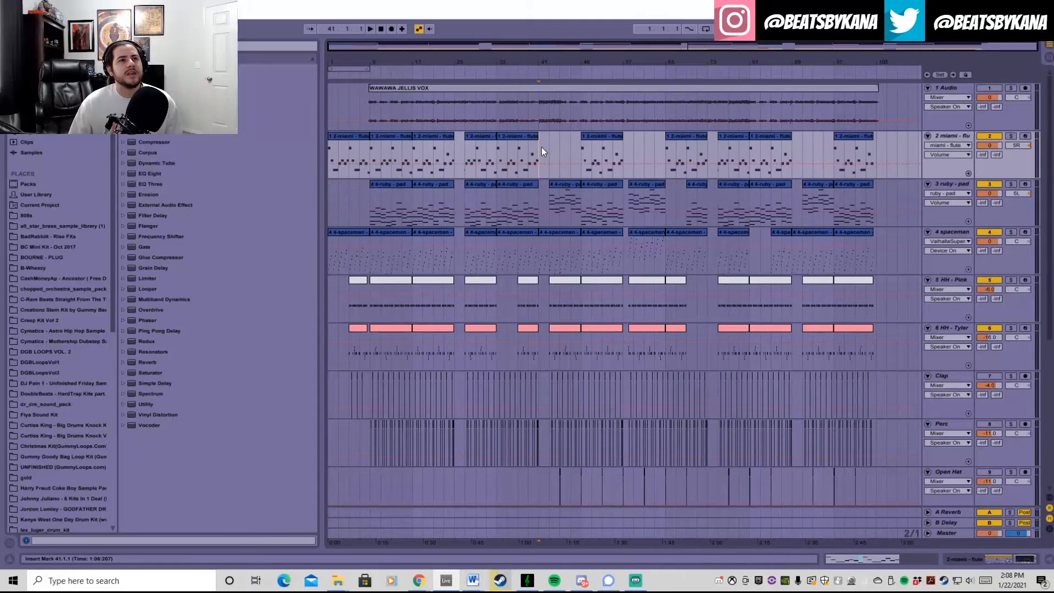
pyautogui.click(445, 145)
# Step: Reactivate all the muted tracks, from the Audio vocal, Clap, Perc and Open Hat through Money Count, The Count, Kick, 808 and Ambience
pyautogui.click(994, 87)
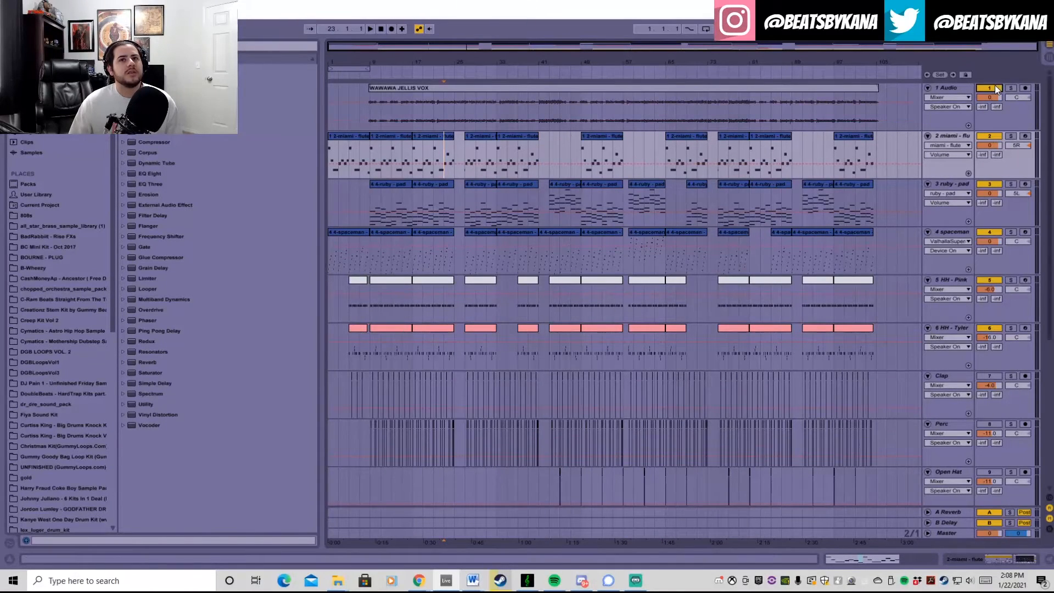
pyautogui.scroll(-1, 878, 294)
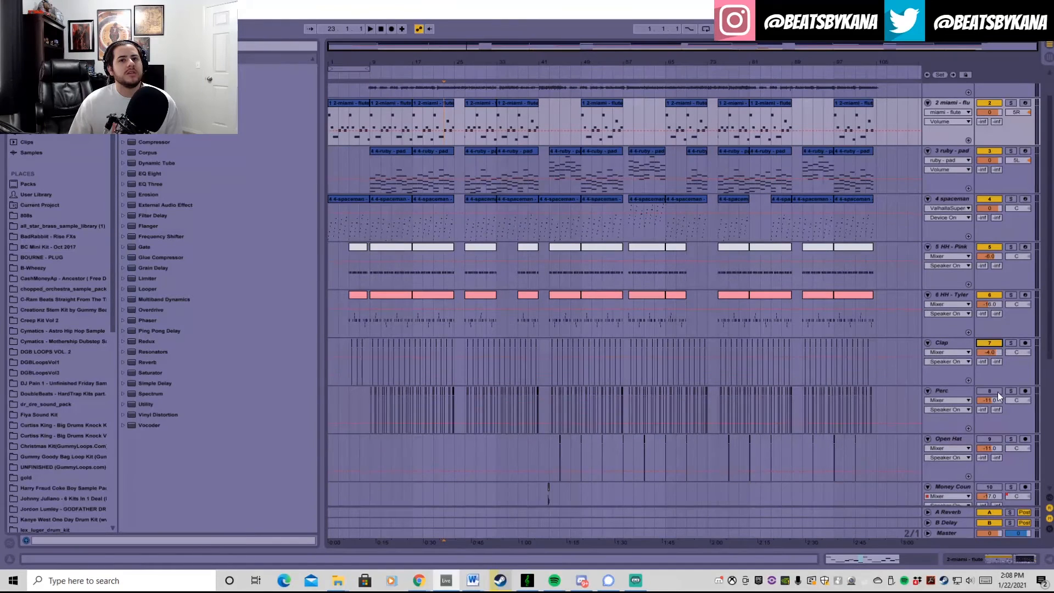
pyautogui.scroll(-2, 997, 392)
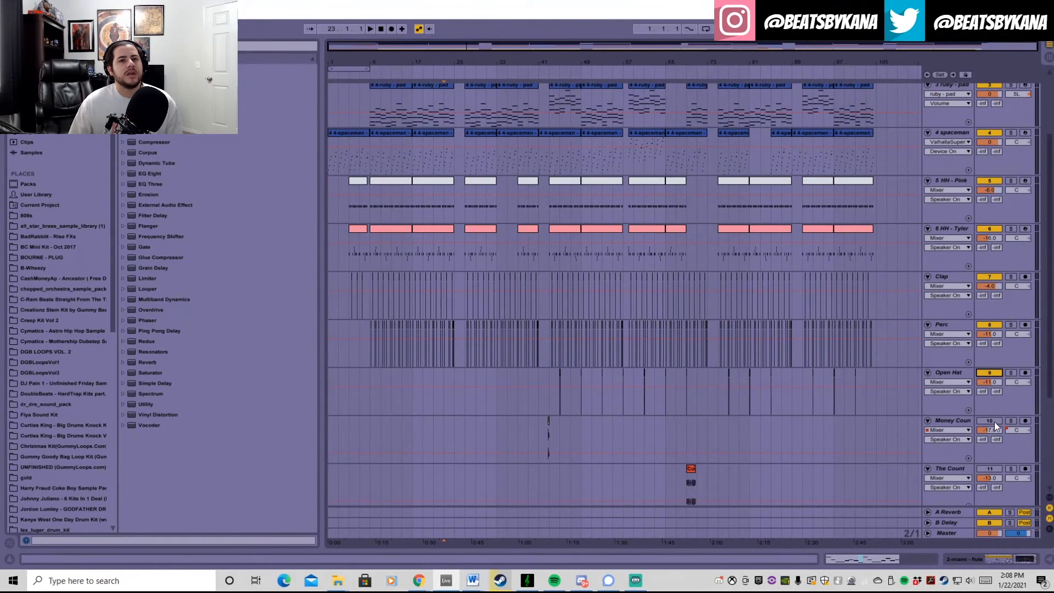
pyautogui.click(994, 421)
pyautogui.scroll(-3, 994, 422)
pyautogui.click(992, 384)
pyautogui.click(990, 429)
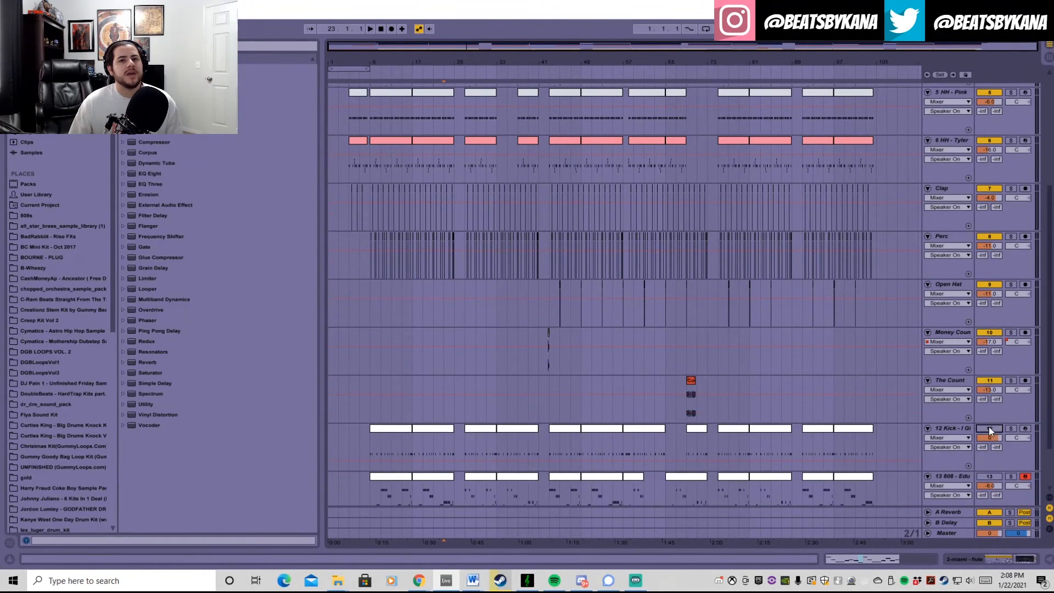
pyautogui.click(995, 476)
pyautogui.scroll(-2, 990, 460)
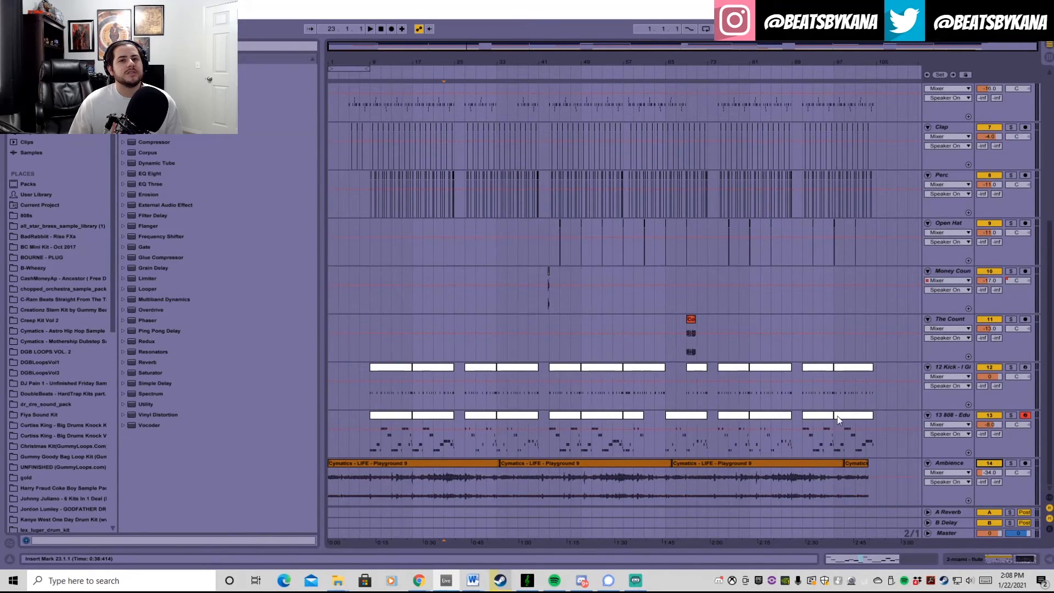
# Step: Play the full beat with all tracks from bar 23 to about bar 28
pyautogui.scroll(8, 671, 345)
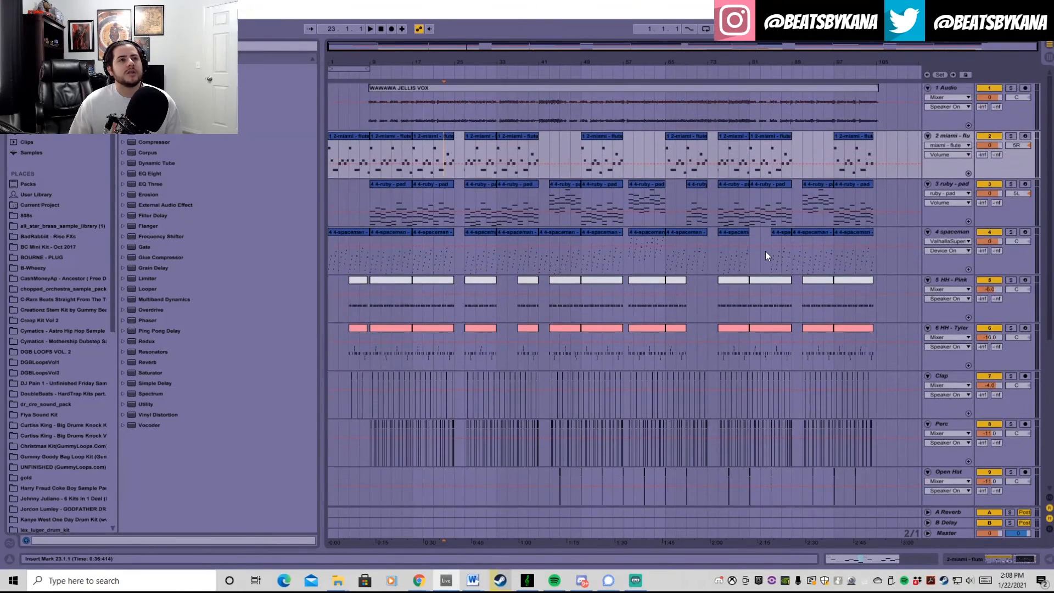
pyautogui.press('space')
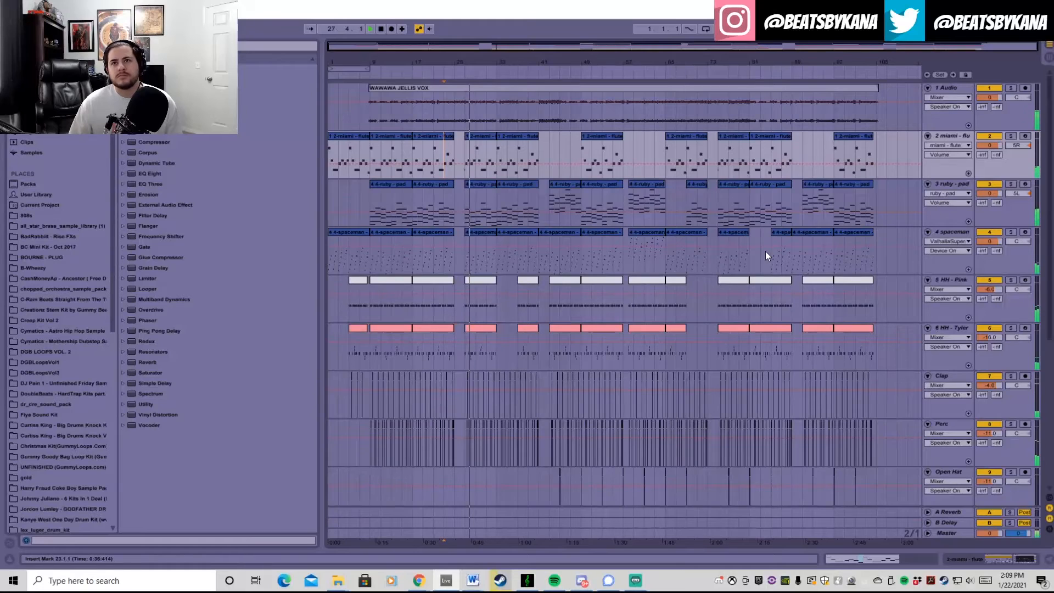
pyautogui.press('space')
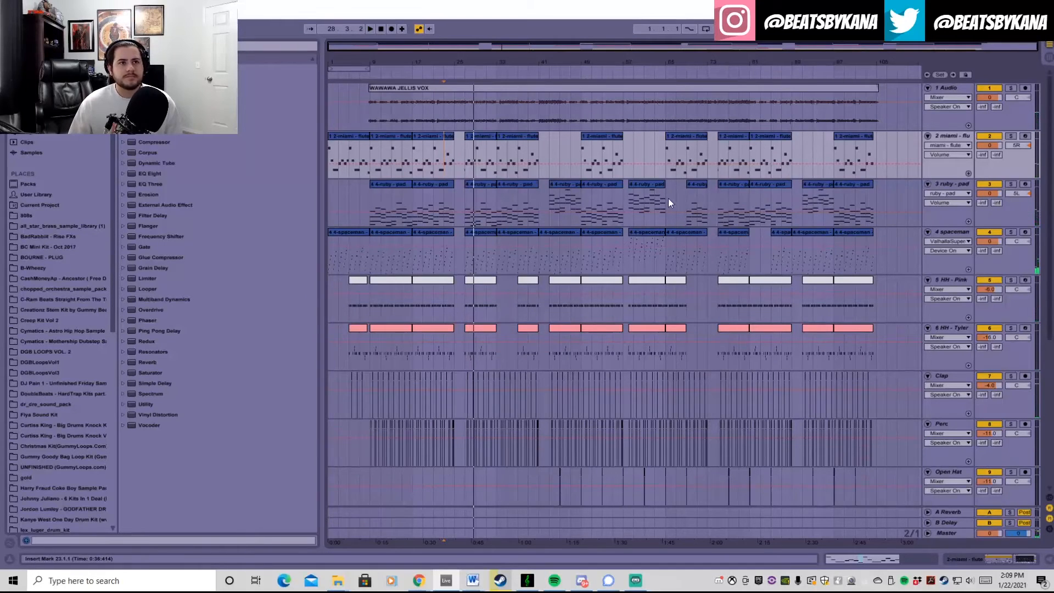
# Step: Play the full beat from bar 39 through the section after bar 41, stopping at about bar 46
pyautogui.click(537, 147)
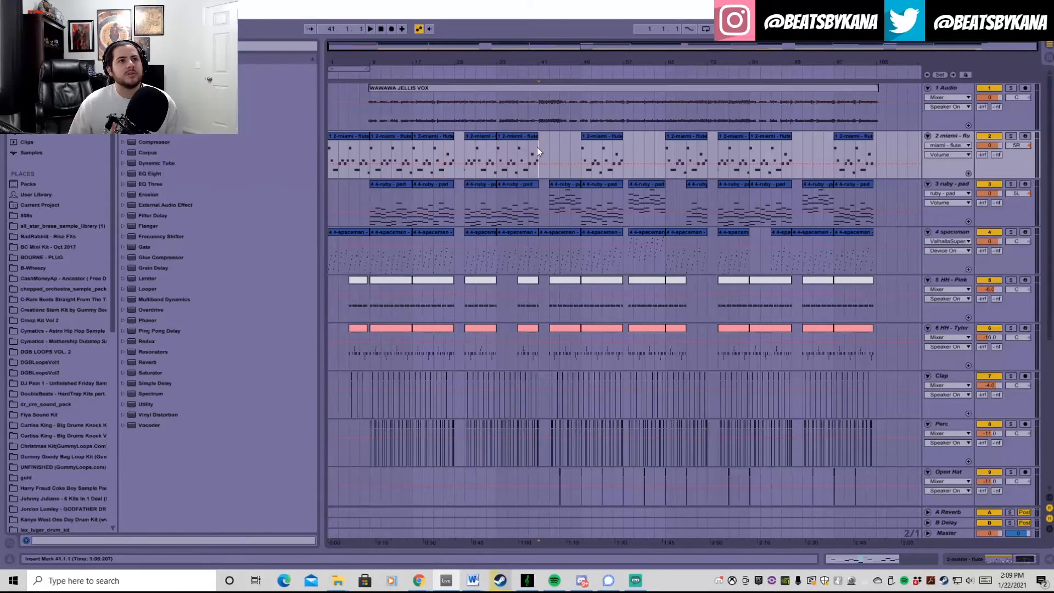
pyautogui.press('space')
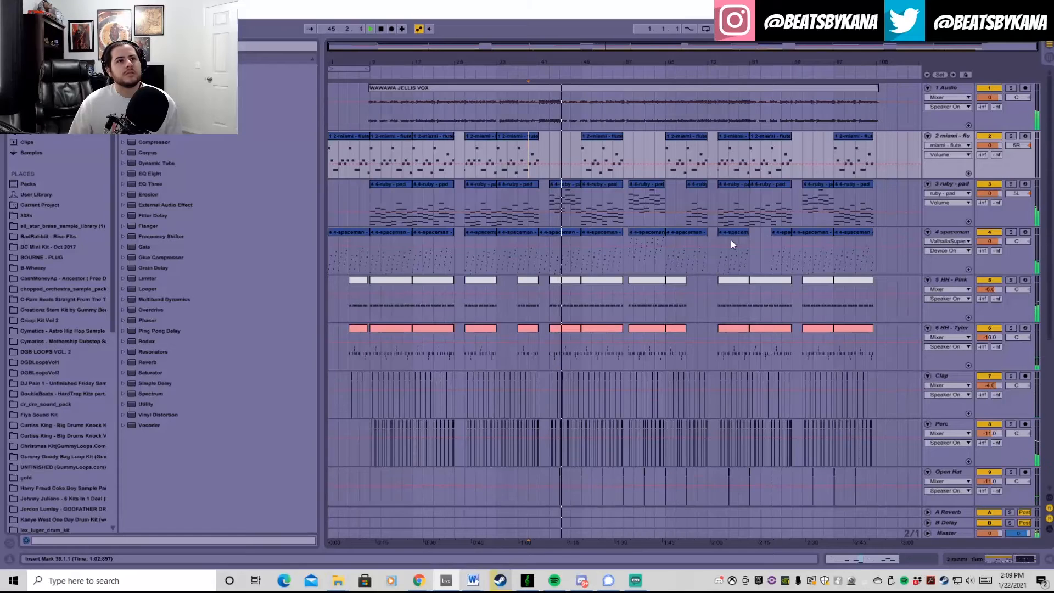
pyautogui.press('space')
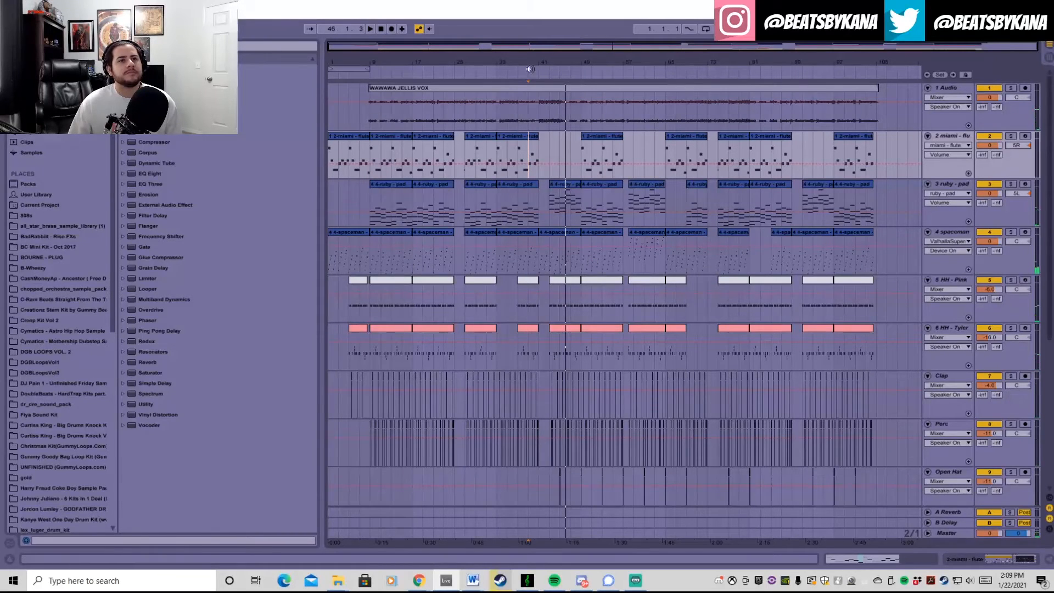
# Step: Place the insert marker at bar 55 on the ruby - pad track and review the drum, 808 and Ambience arrangement around it
pyautogui.click(621, 193)
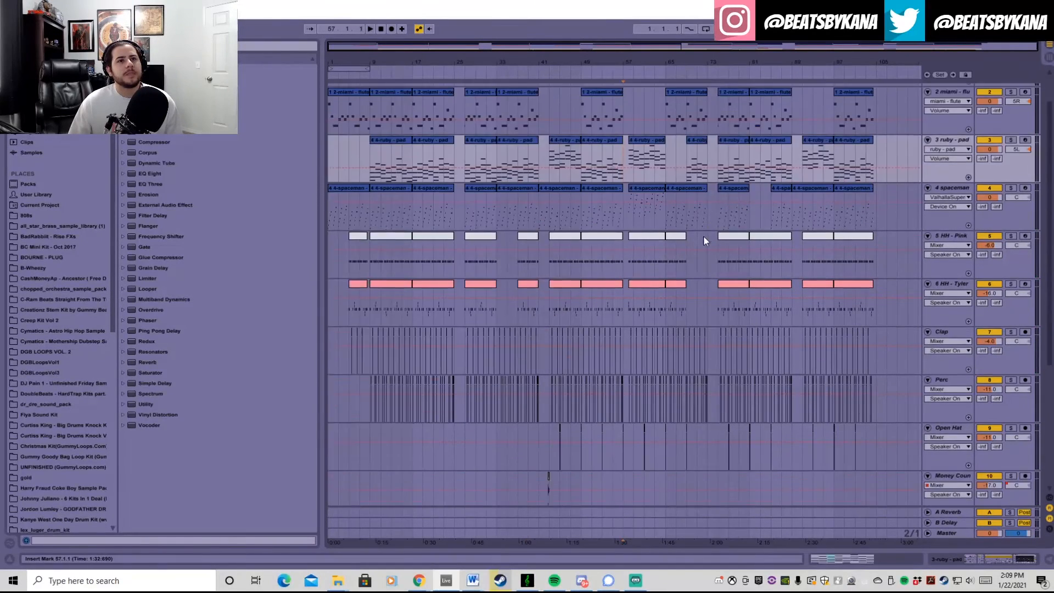
pyautogui.scroll(-8, 722, 297)
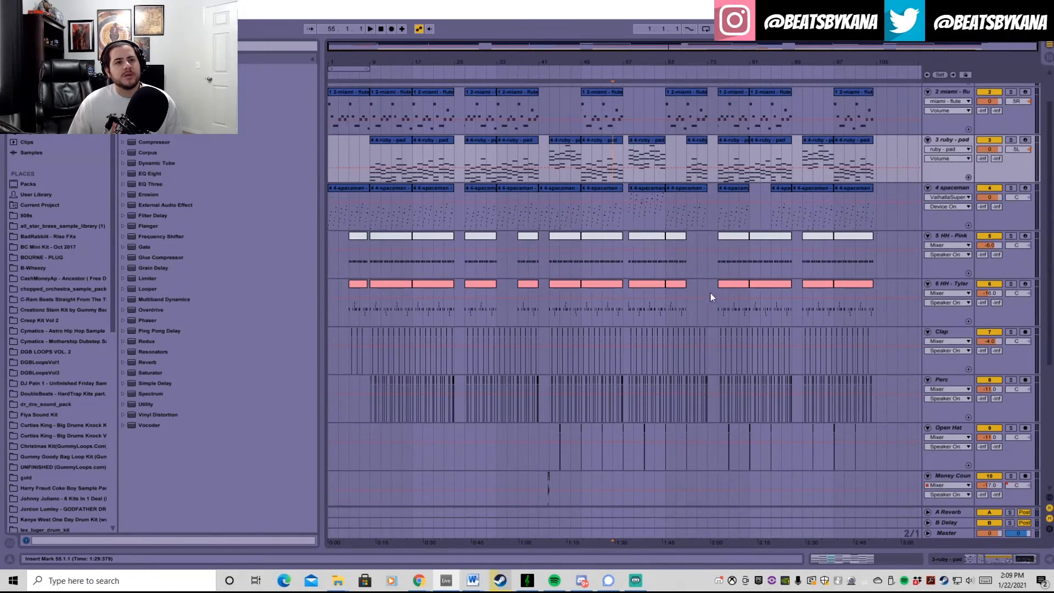
pyautogui.scroll(-1, 714, 289)
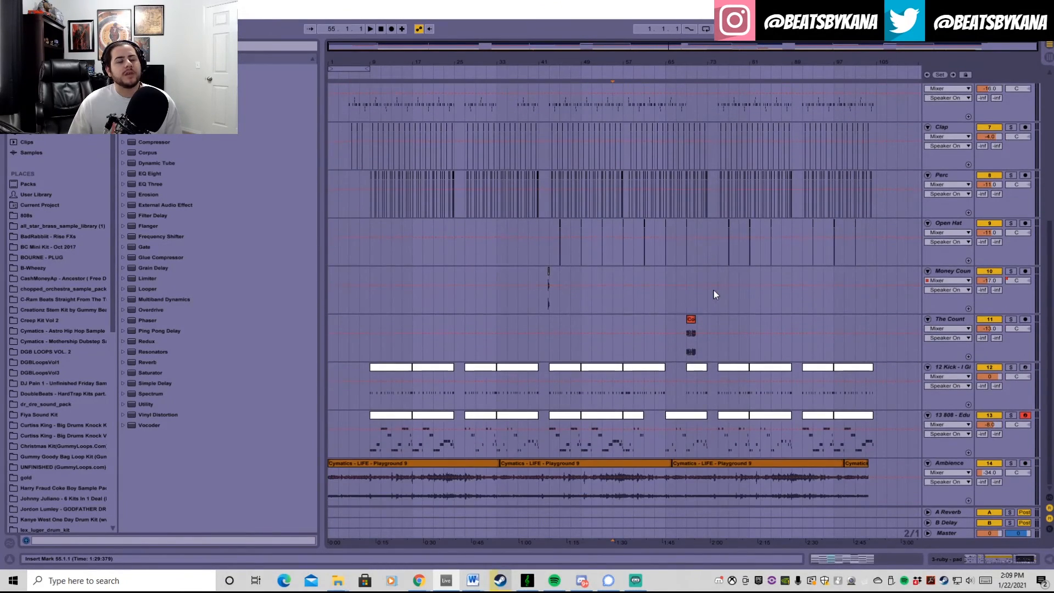
pyautogui.scroll(1, 709, 248)
pyautogui.scroll(-1, 703, 197)
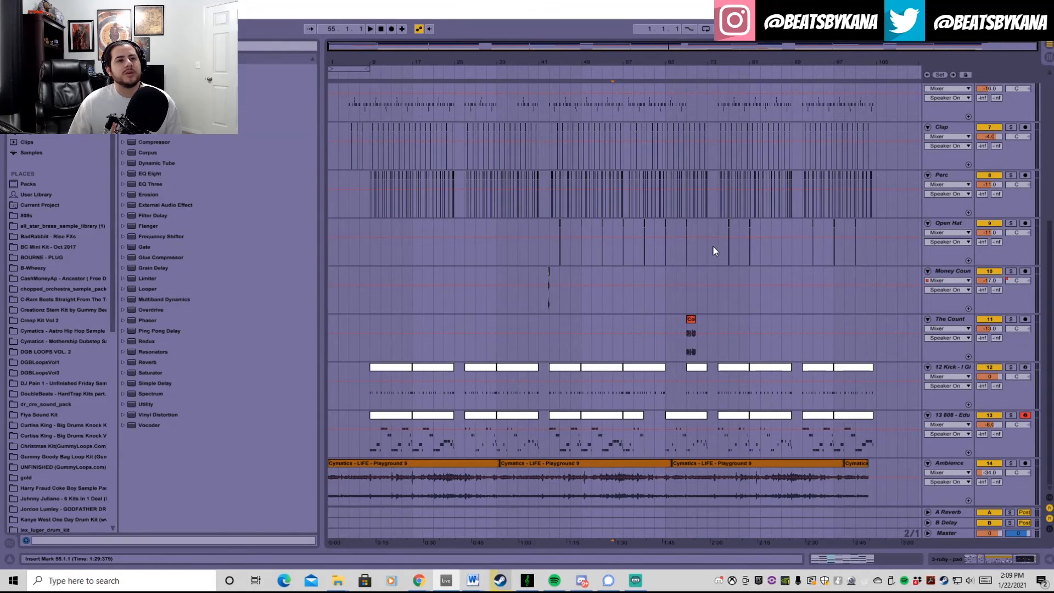
pyautogui.scroll(5, 703, 286)
pyautogui.scroll(3, 718, 286)
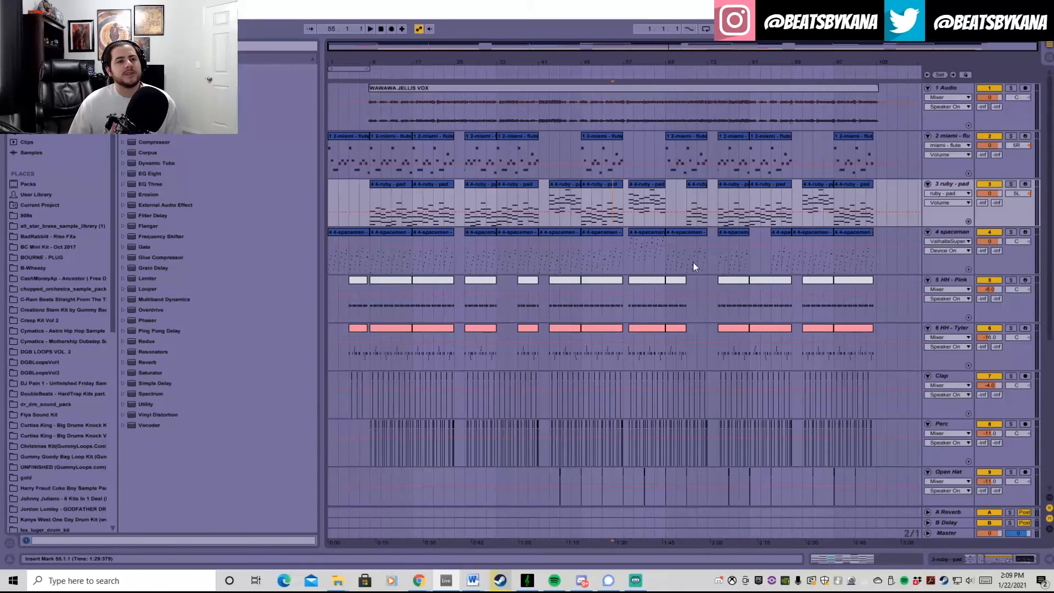
# Step: Open the Kick clip at bar 57 in the note editor, examine its fast kick roll, and hide the editor
pyautogui.scroll(-6, 691, 275)
pyautogui.moveTo(630, 62); pyautogui.dragTo(629, 166)
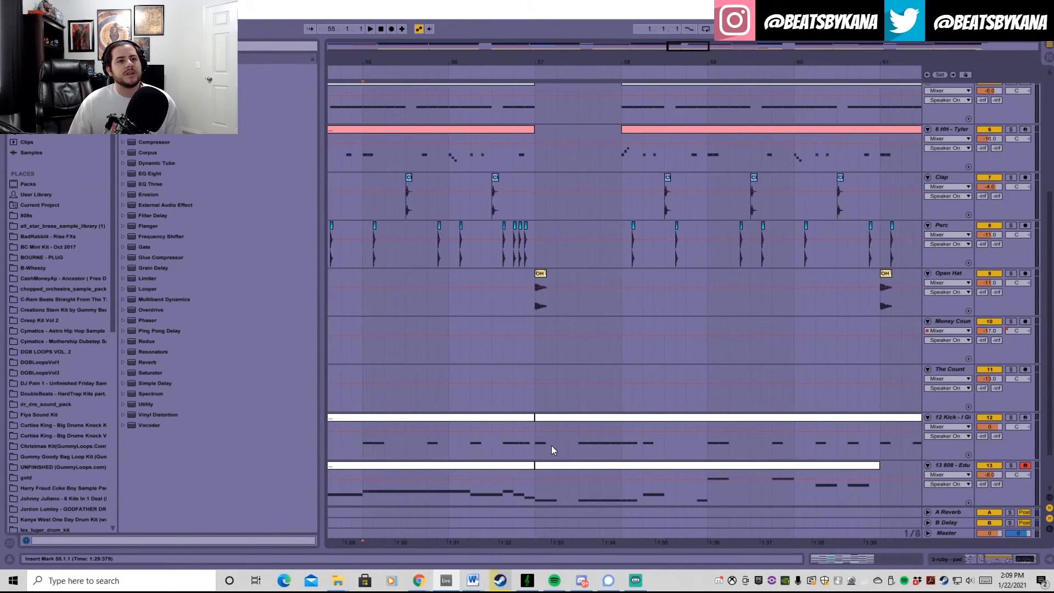
pyautogui.doubleClick(593, 417)
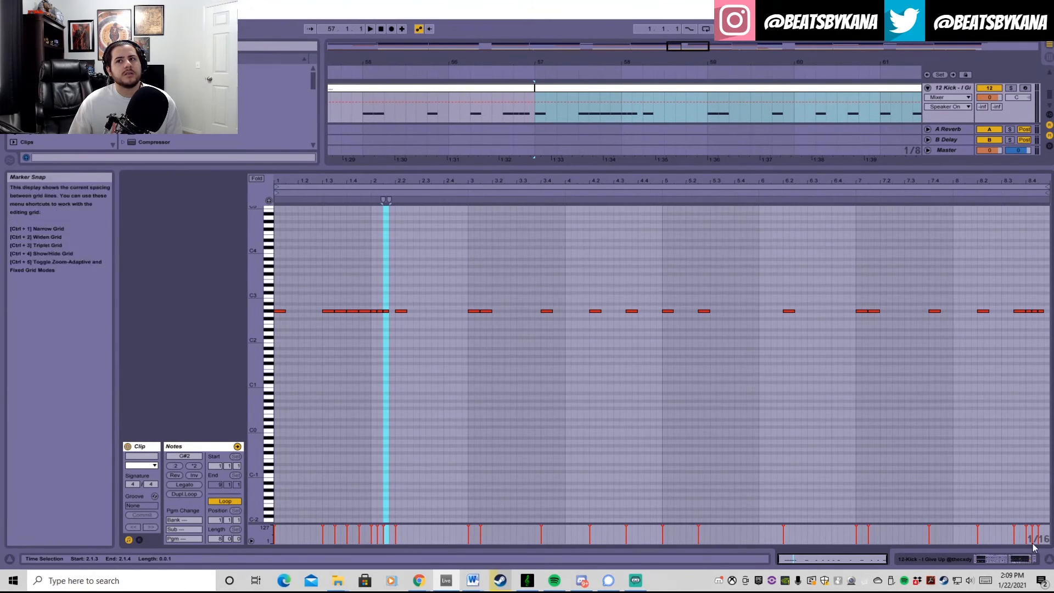
pyautogui.click(1047, 558)
# Step: Play the full beat from bar 56 through the bar 57 break, stopping at about bar 70
pyautogui.scroll(1, 749, 340)
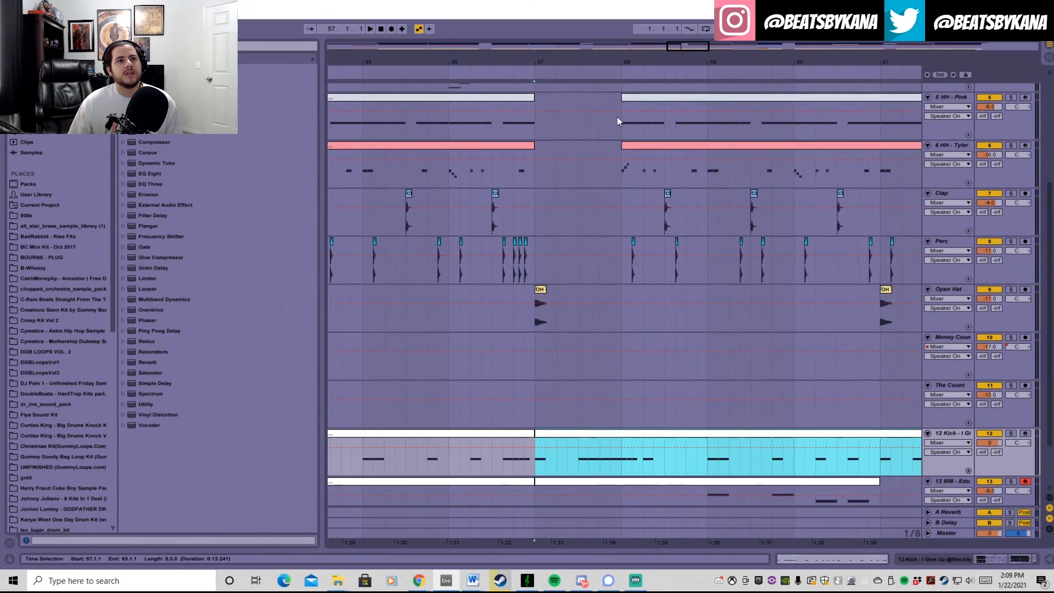
pyautogui.moveTo(689, 48); pyautogui.dragTo(688, 2)
pyautogui.scroll(4, 688, 266)
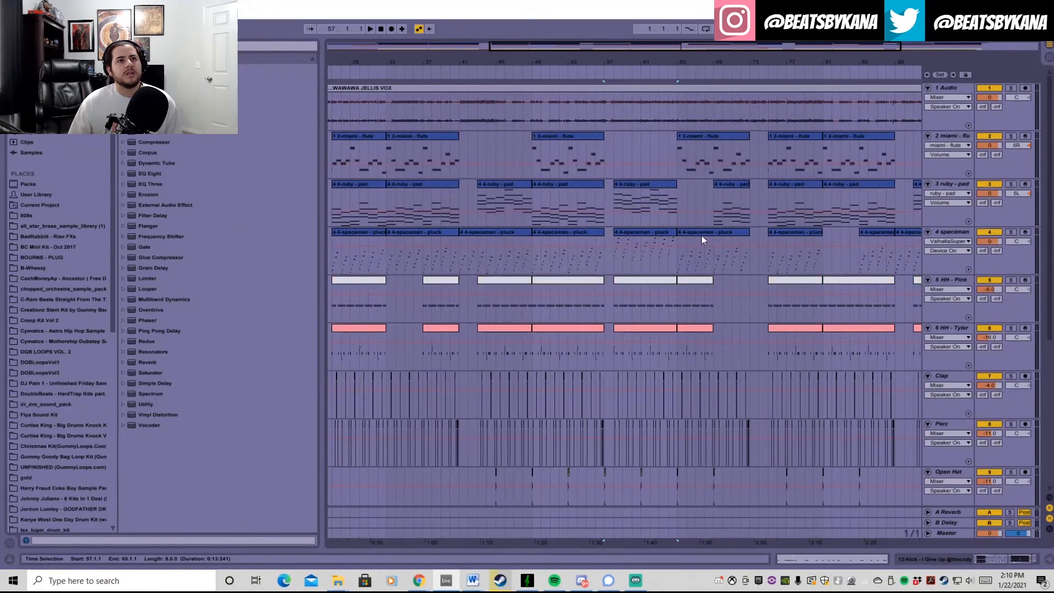
pyautogui.click(597, 150)
pyautogui.press('space')
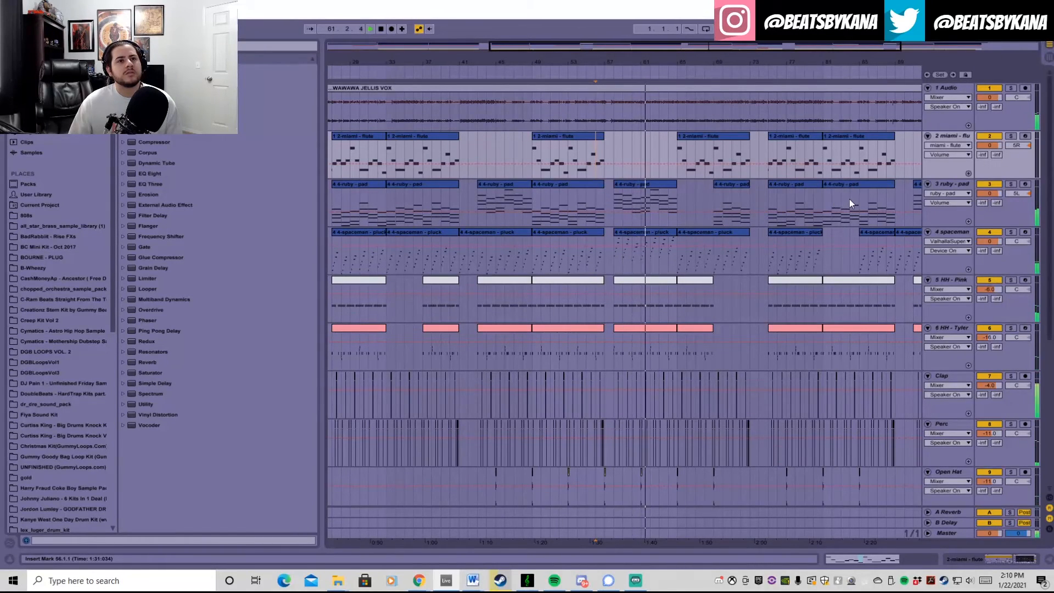
pyautogui.moveTo(728, 61); pyautogui.dragTo(641, 46)
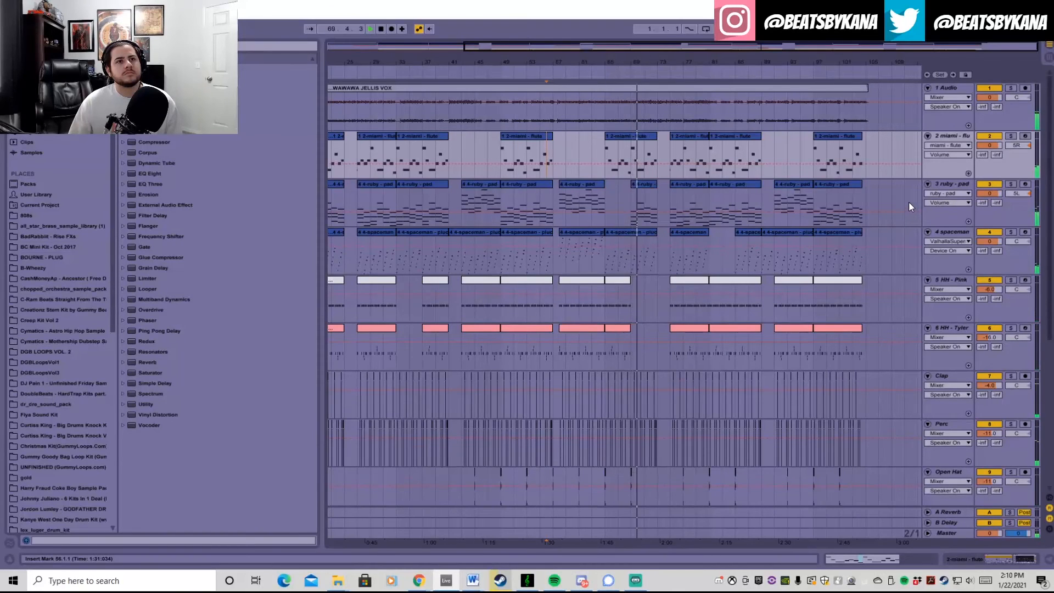
pyautogui.press('space')
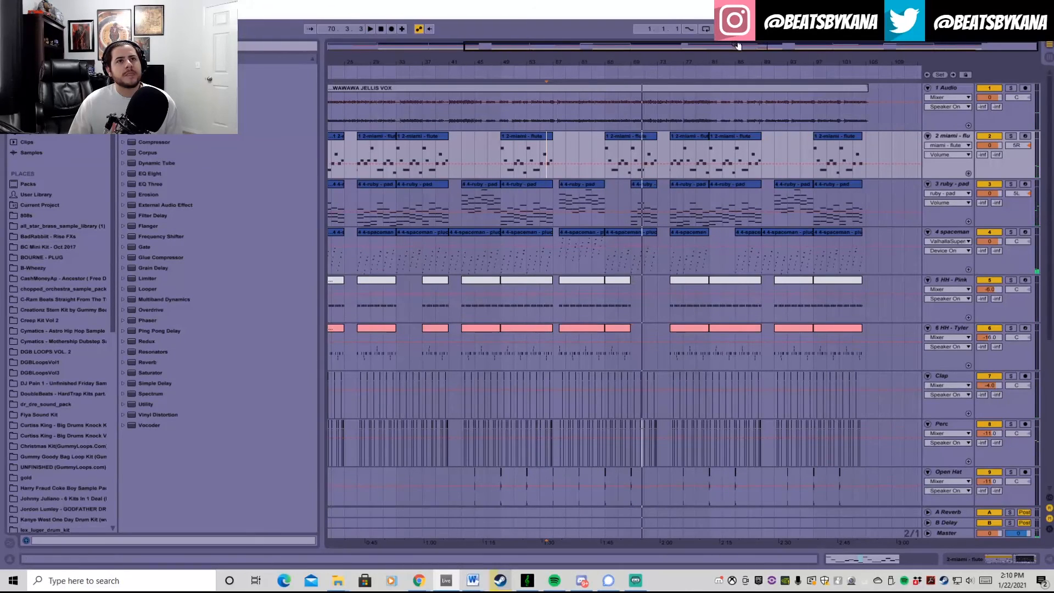
# Step: Show the whole song in the arrangement and look over all tracks down to Ambience
pyautogui.doubleClick(736, 46)
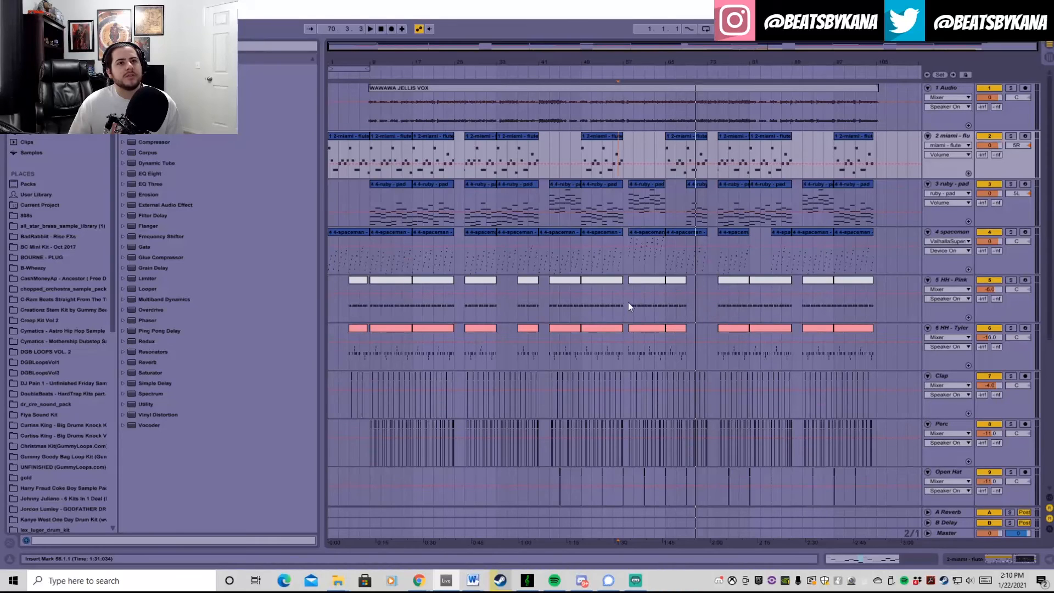
pyautogui.scroll(-5, 777, 402)
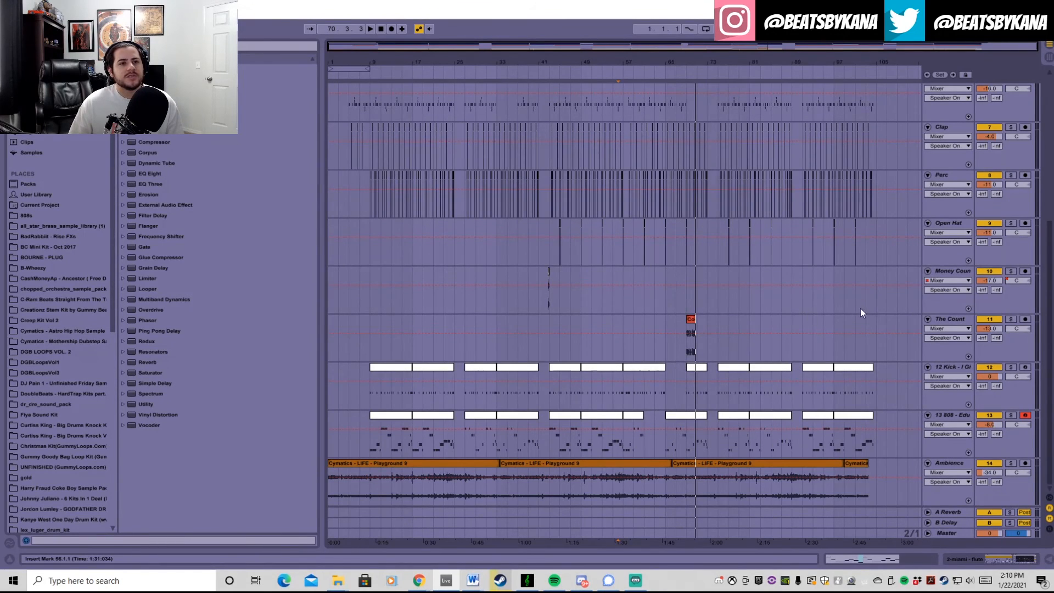
pyautogui.scroll(5, 875, 371)
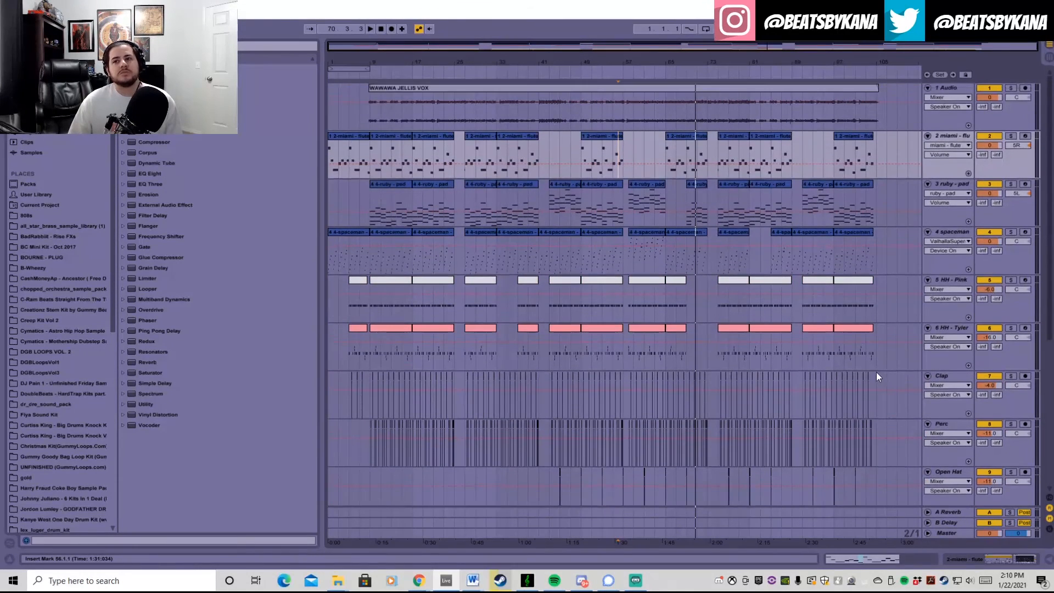